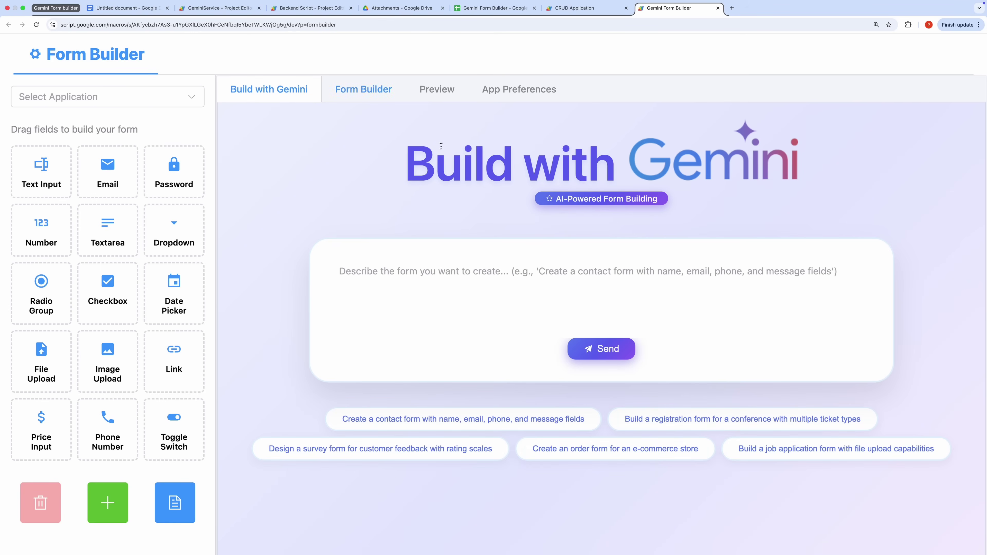
In the CRUD Application, browse ShopMart's Product Entry and HealthPlus's Patient Intake tables, ending on ACME's Employee Form
left_click_drag(407, 166, 817, 183)
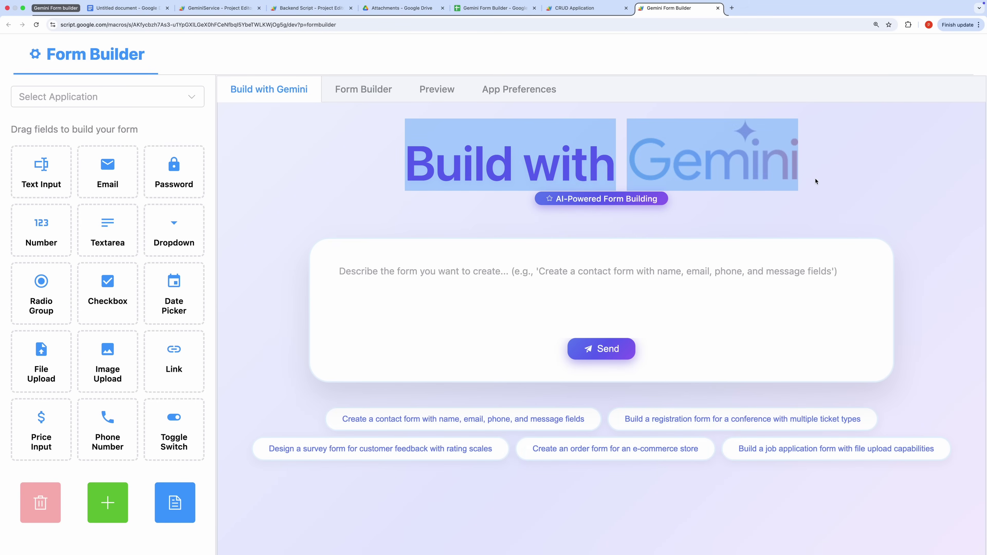
left_click(798, 173)
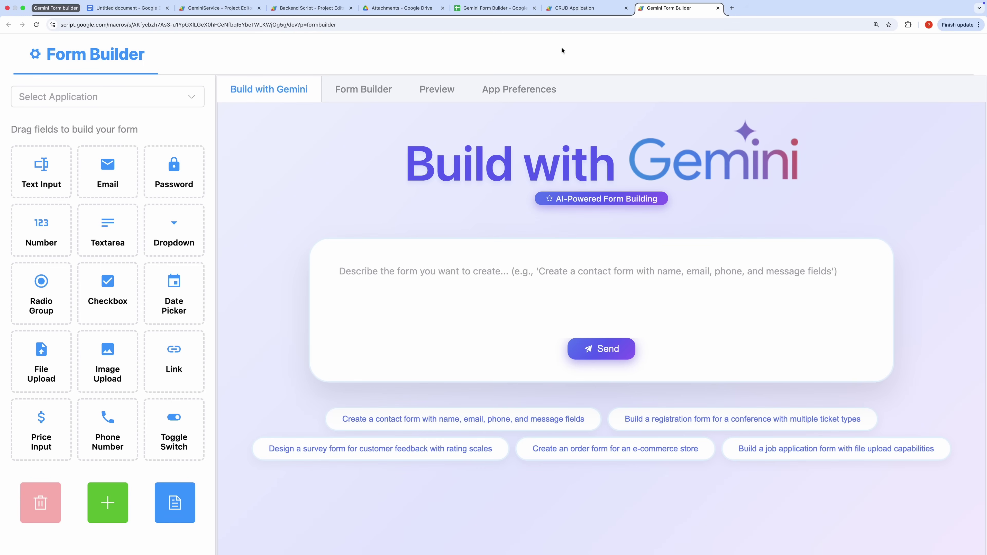
left_click(567, 9)
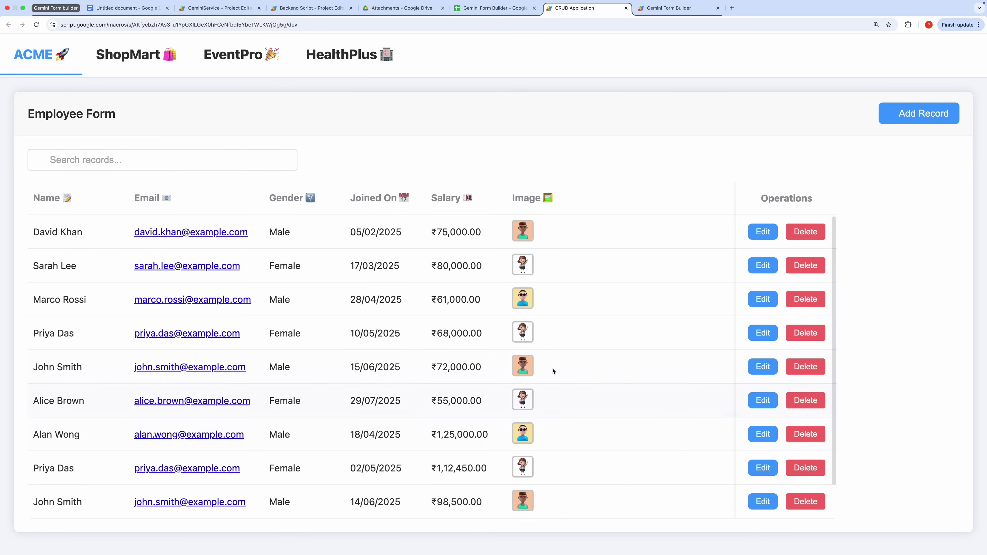
left_click(135, 64)
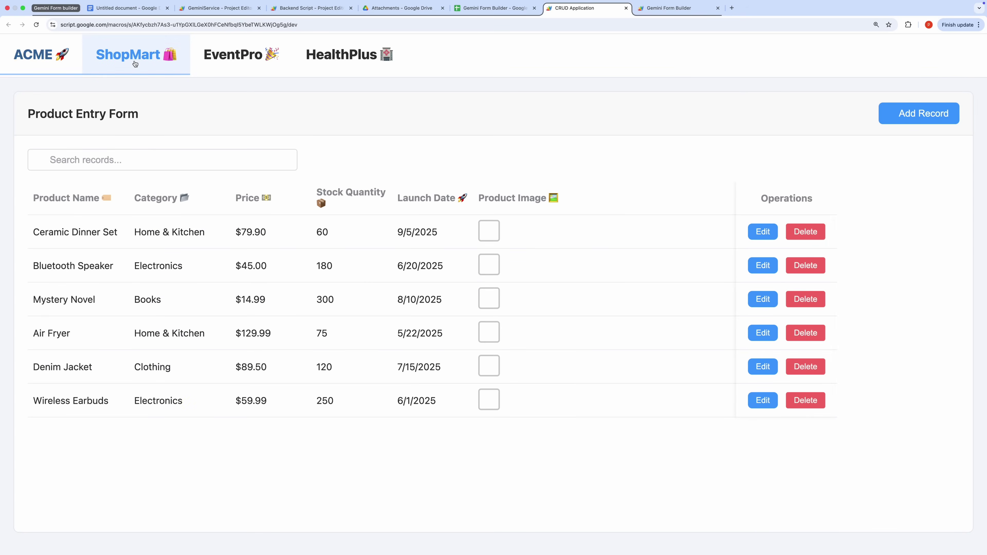
left_click(50, 59)
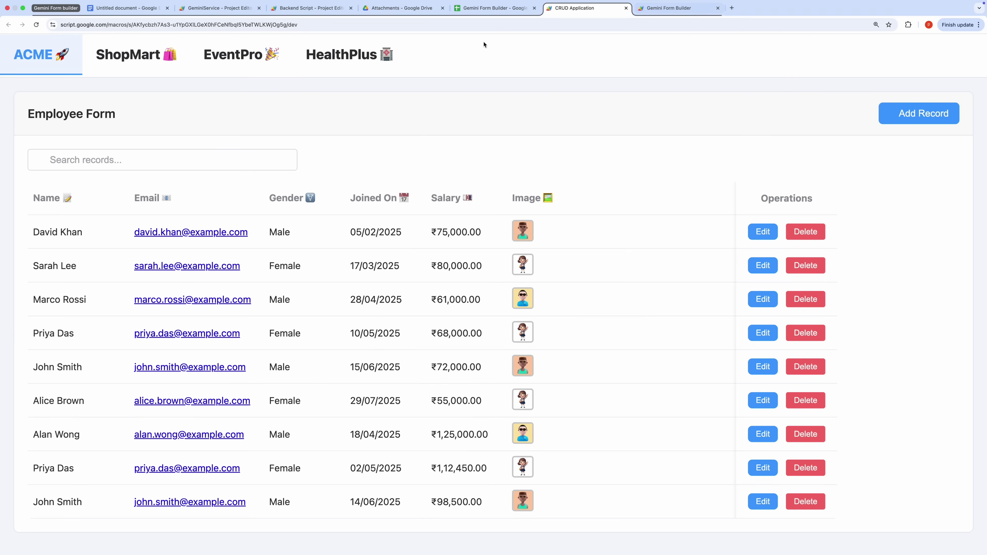
left_click(349, 56)
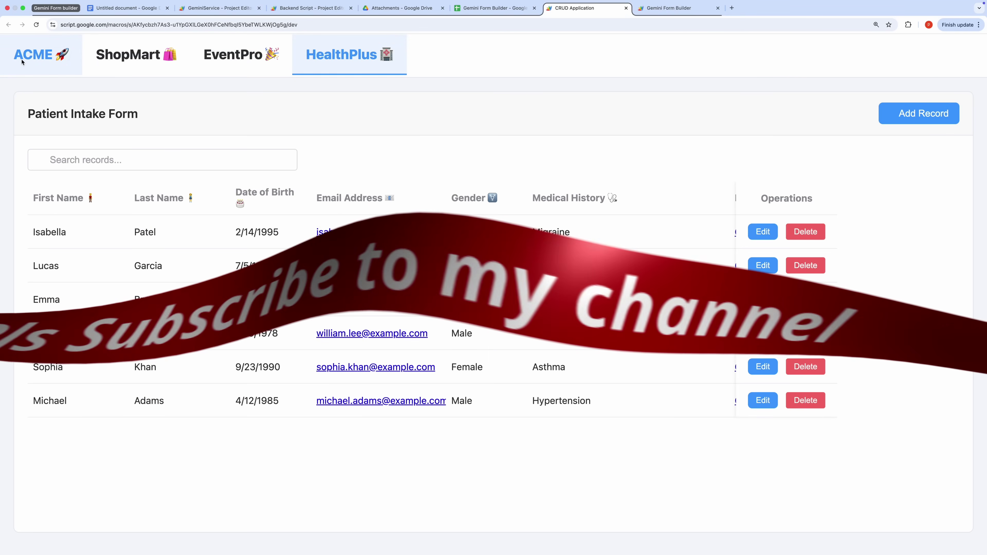
left_click(22, 62)
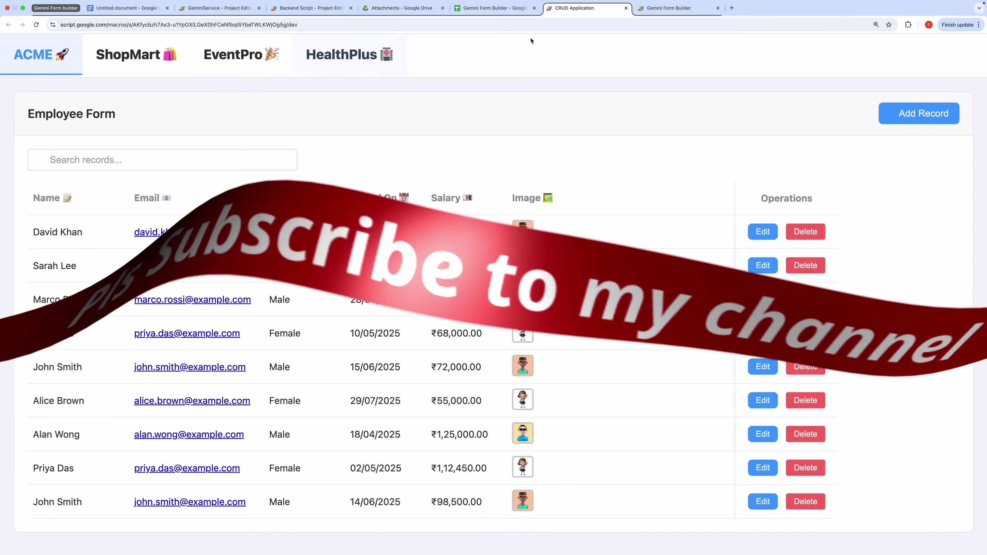
Send the 'Build a job application form…' suggestion to Gemini and review the Job Portal ready message
left_click(661, 15)
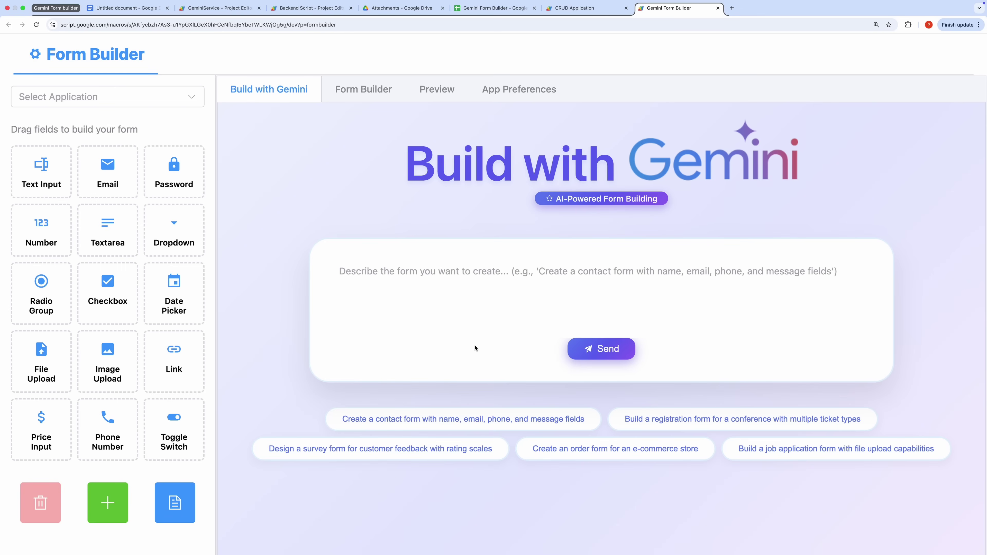
left_click(779, 455)
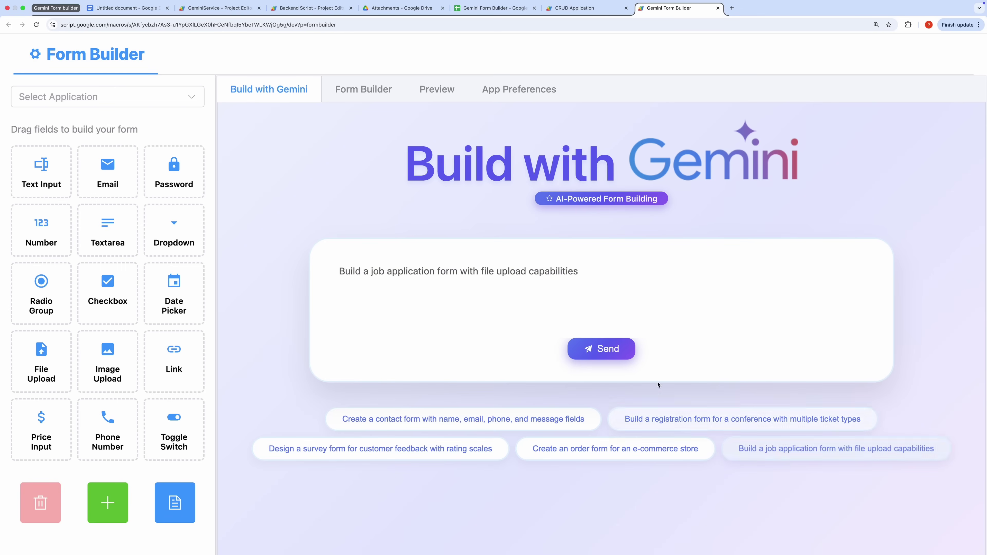
left_click(607, 355)
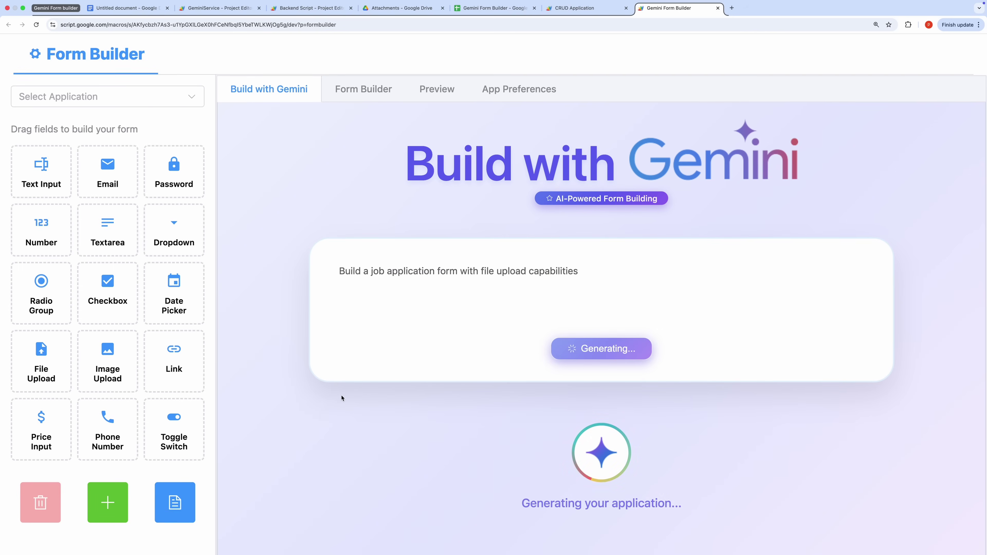
scroll(339, 398, "down", 1)
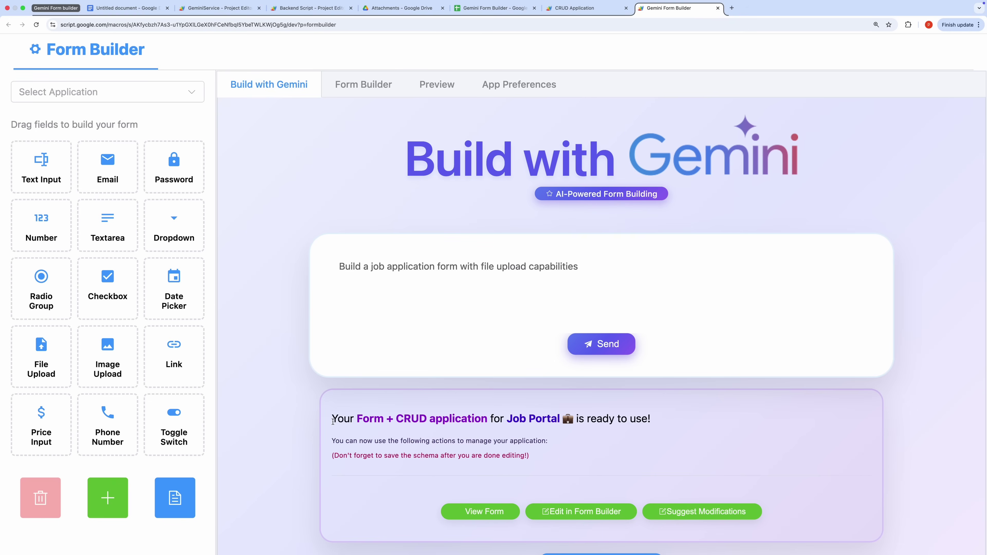
left_click_drag(333, 421, 619, 464)
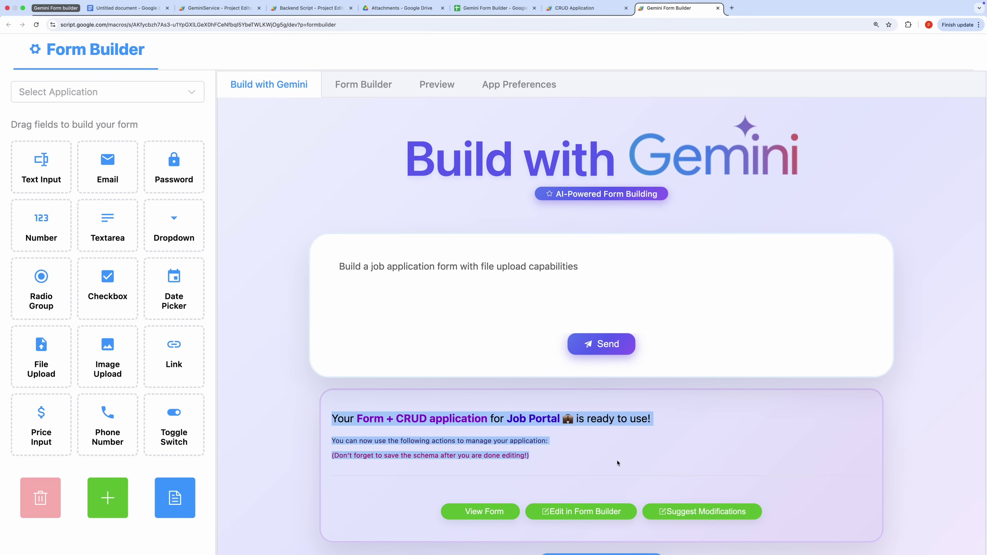
left_click(543, 429)
scroll(564, 447, "down", 3)
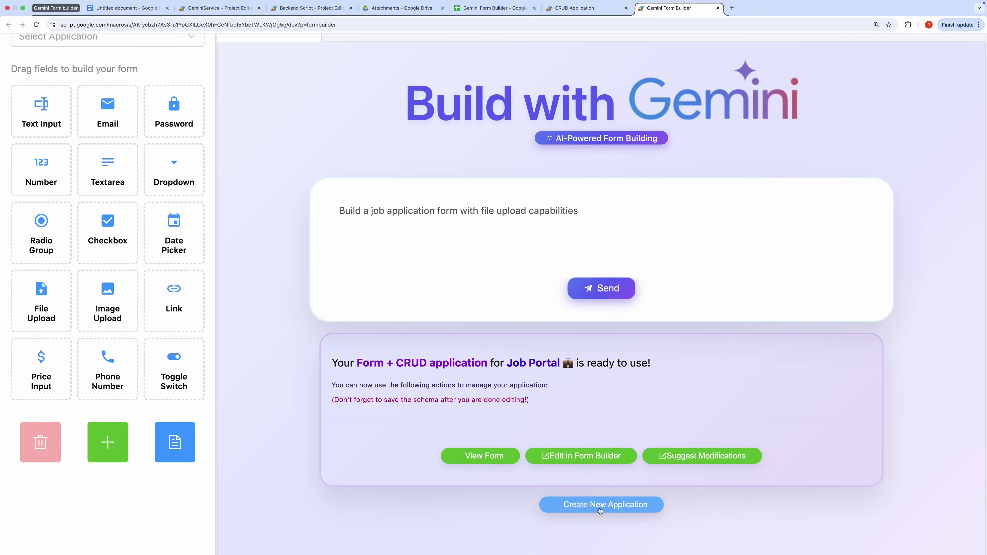
Preview the generated job application form by scrolling through it
scroll(548, 416, "up", 1)
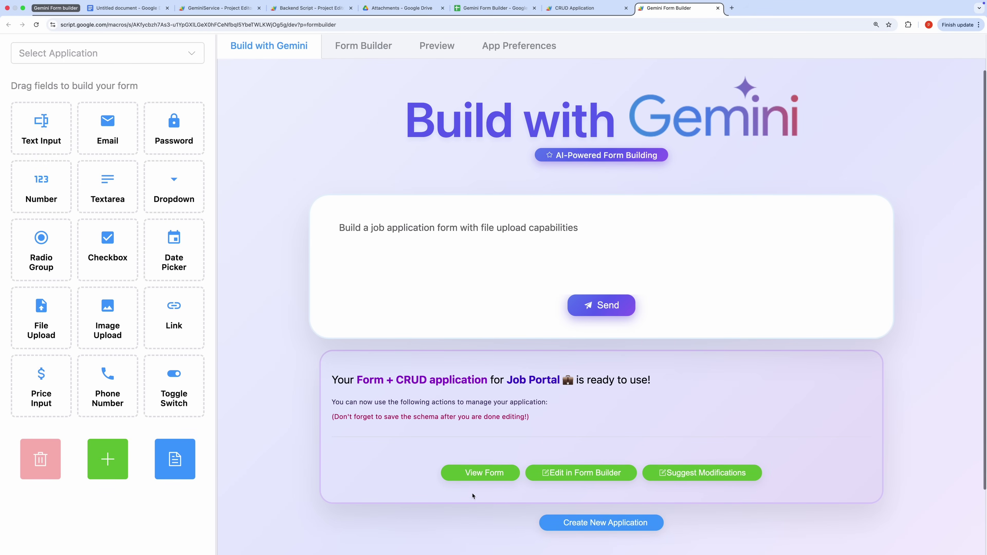
left_click(478, 477)
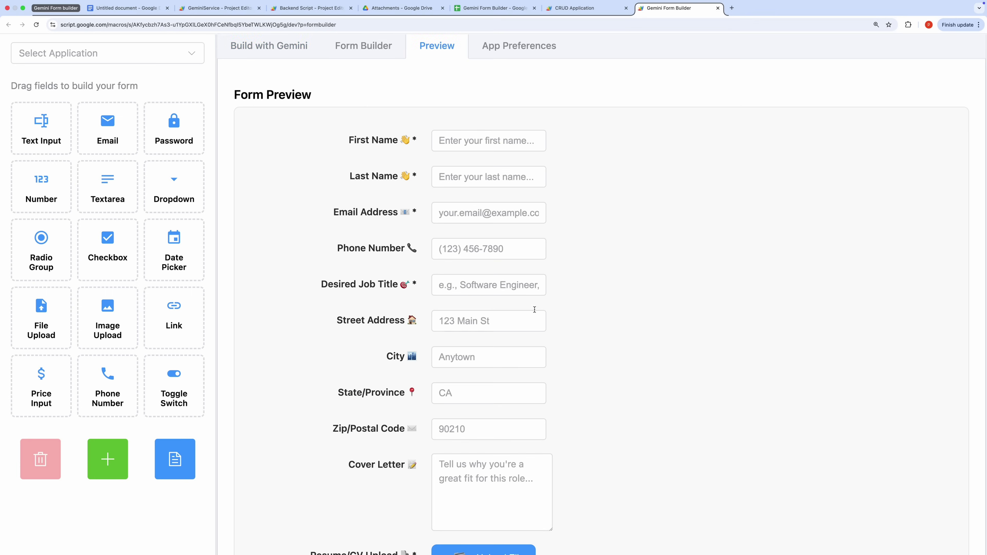
scroll(512, 366, "down", 7)
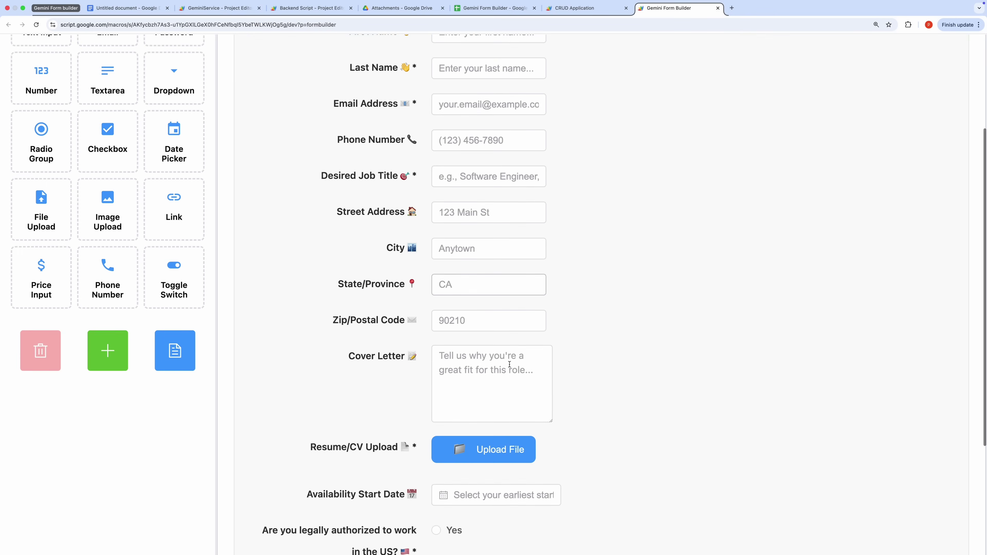
scroll(511, 369, "up", 8)
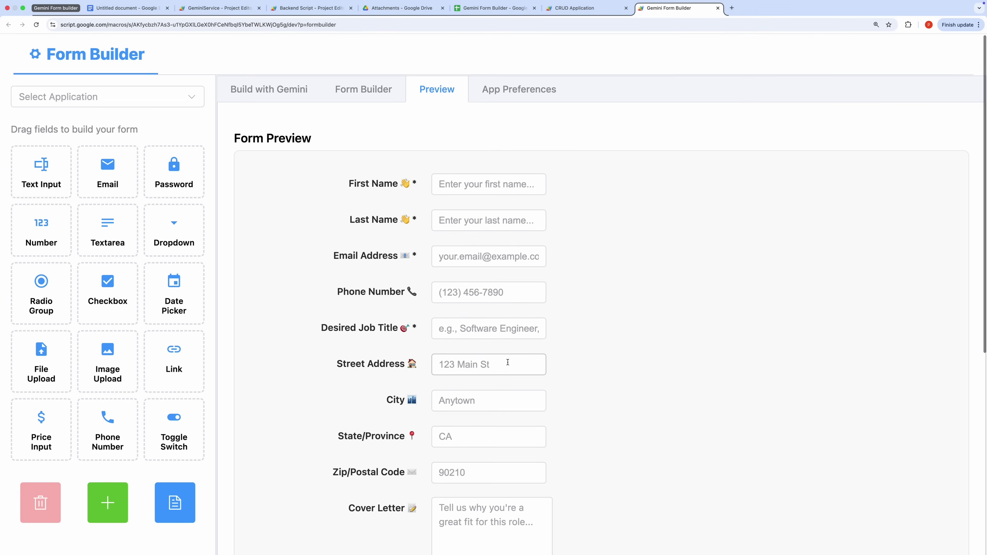
Bring up the Form Builder field list and try dropping in a Number field
left_click(358, 94)
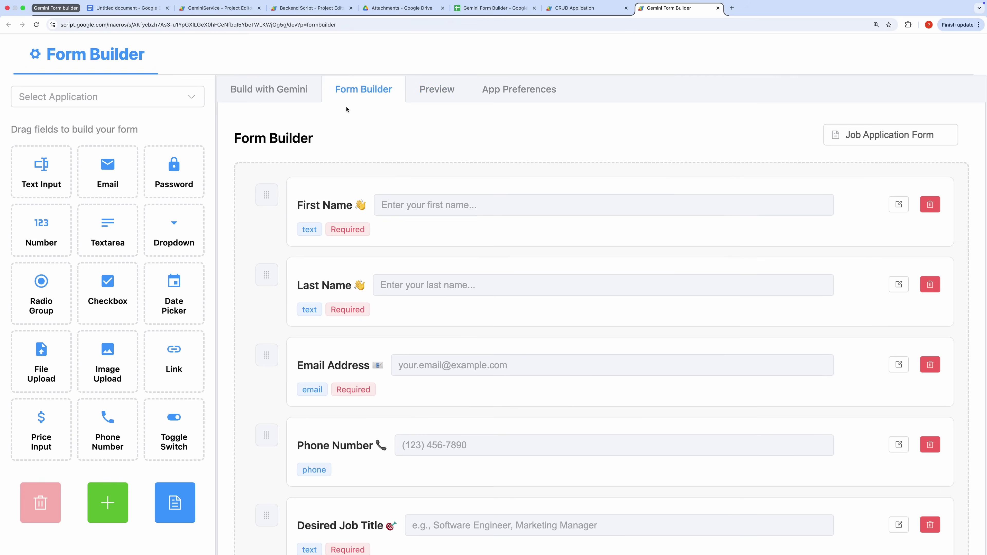
scroll(326, 299, "down", 13)
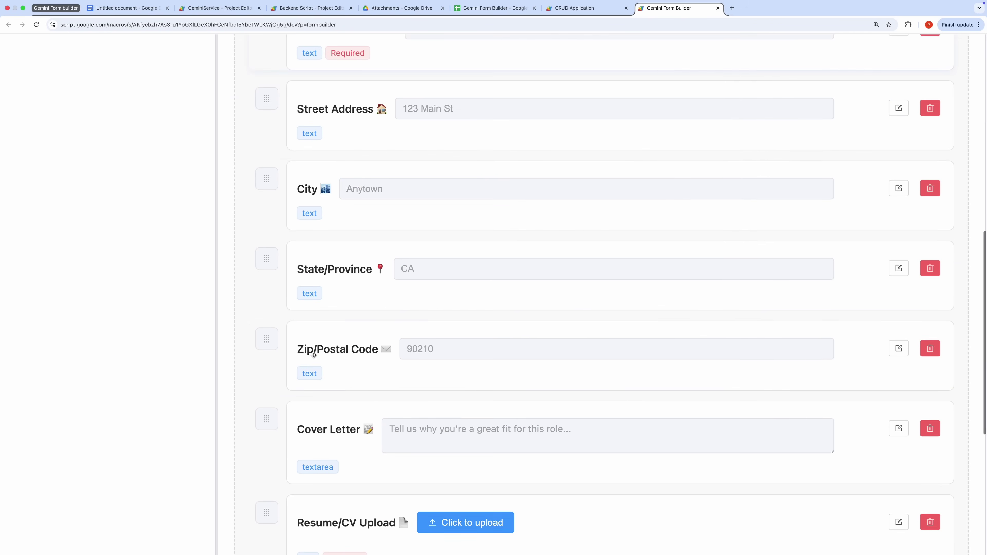
scroll(314, 355, "down", 7)
scroll(265, 300, "up", 20)
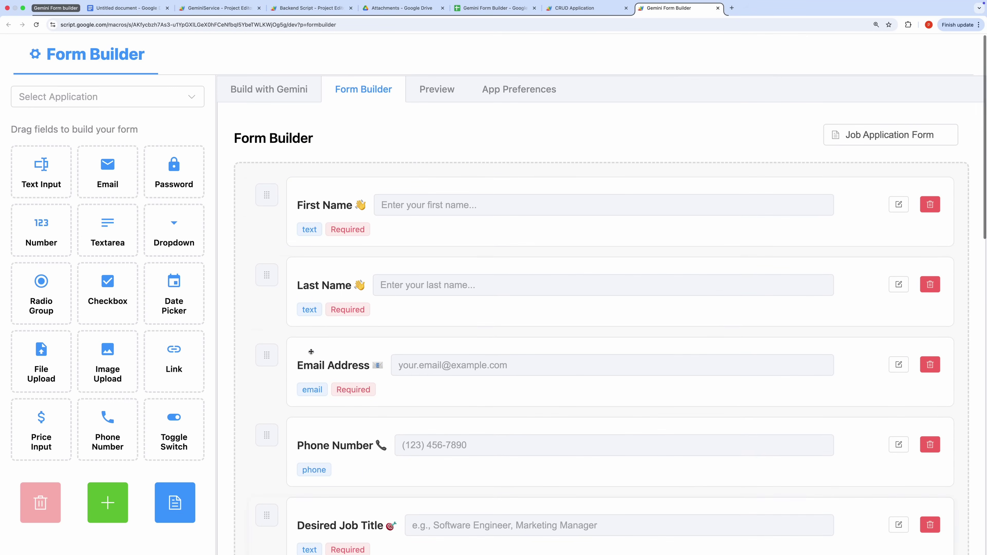
left_click_drag(41, 236, 342, 282)
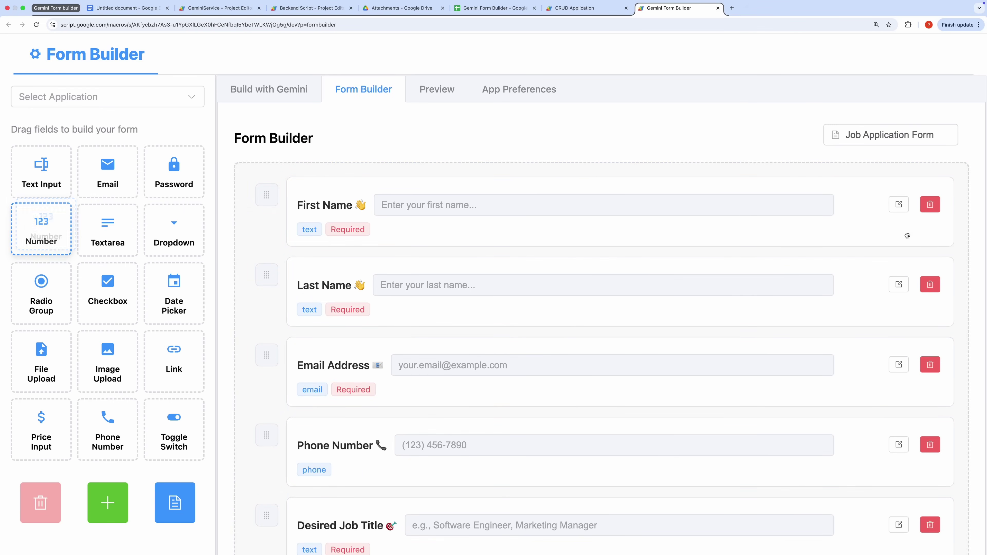
Inspect the First Name field's settings and close them without changes
left_click(899, 205)
scroll(661, 339, "down", 6)
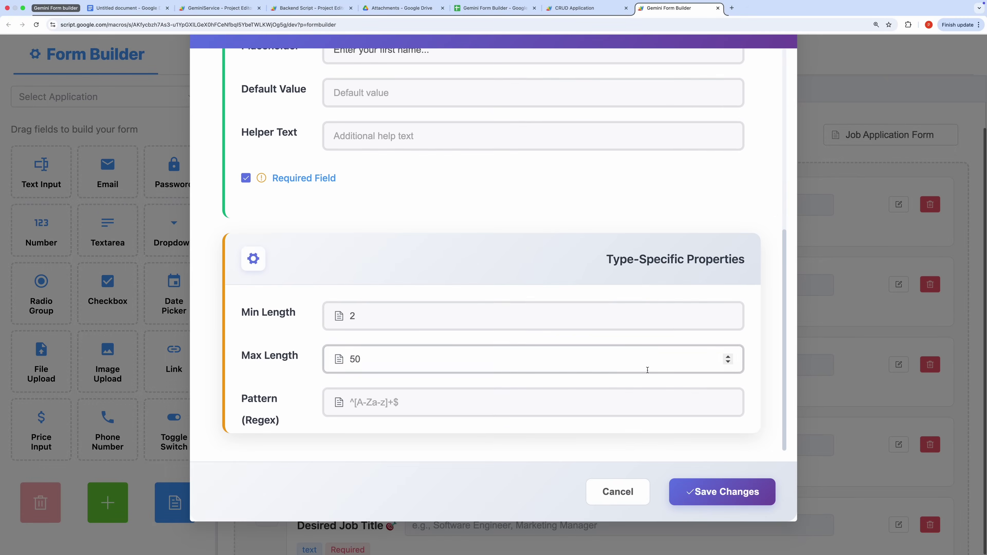
scroll(677, 342, "up", 2)
scroll(676, 341, "up", 8)
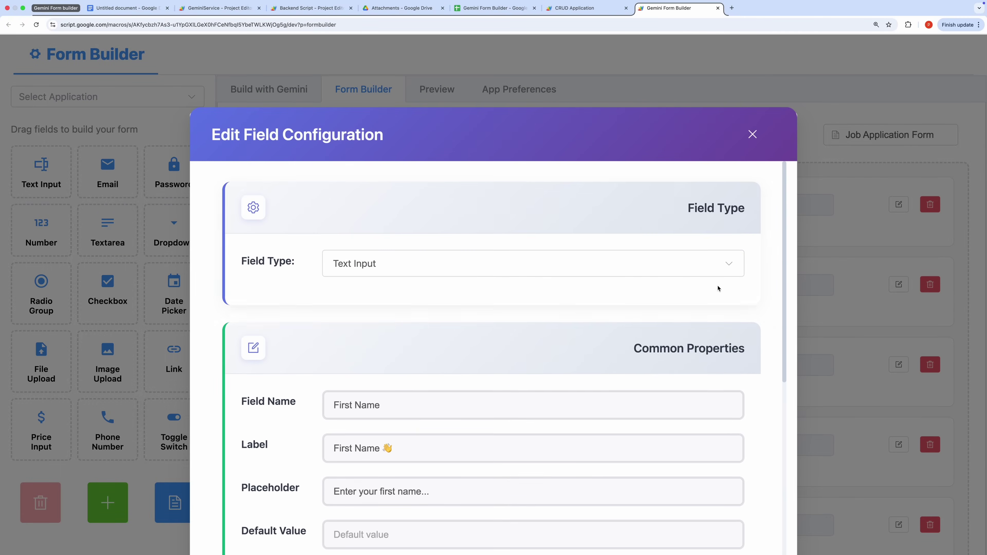
left_click(753, 135)
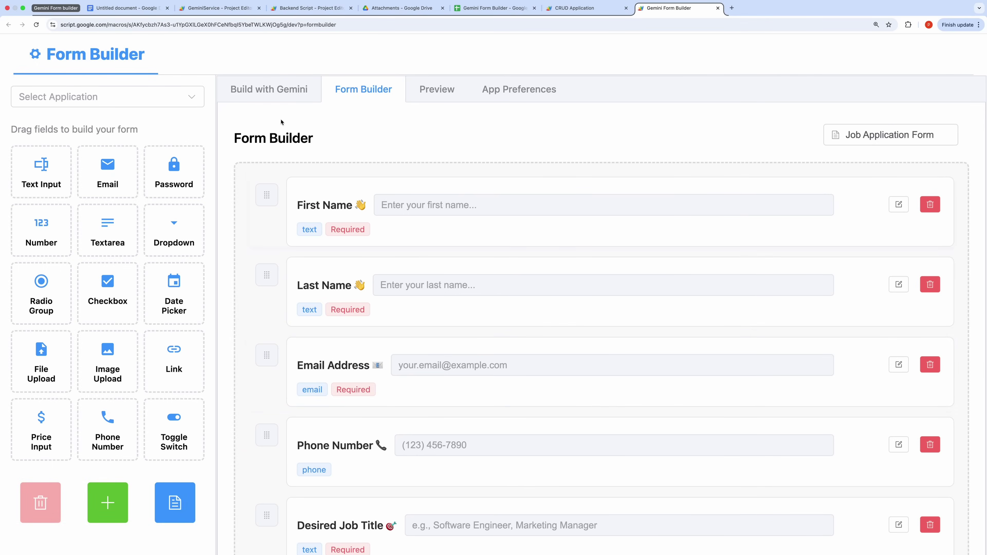
Ask Gemini to add an extra field for uploading a profile picture
left_click(278, 92)
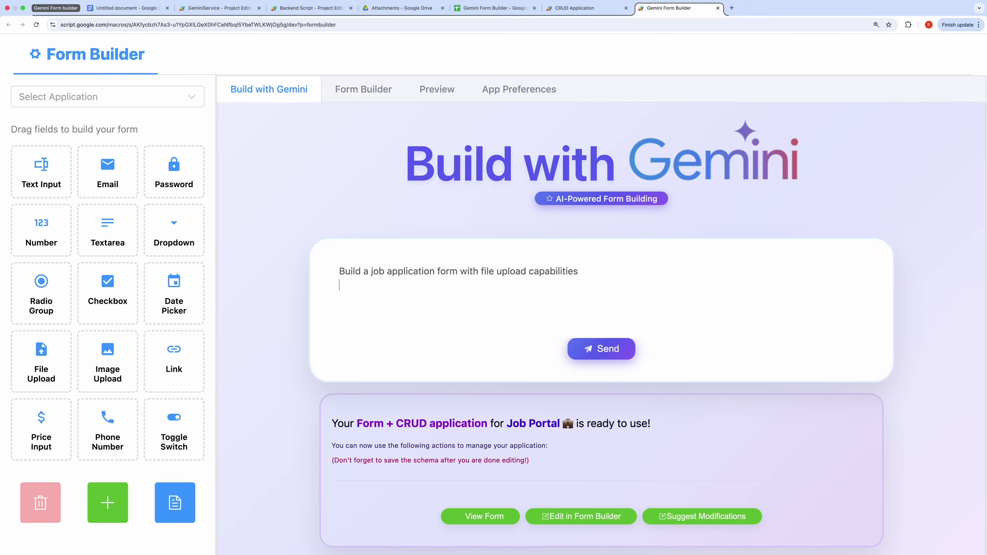
type("want an extra field to upload pr")
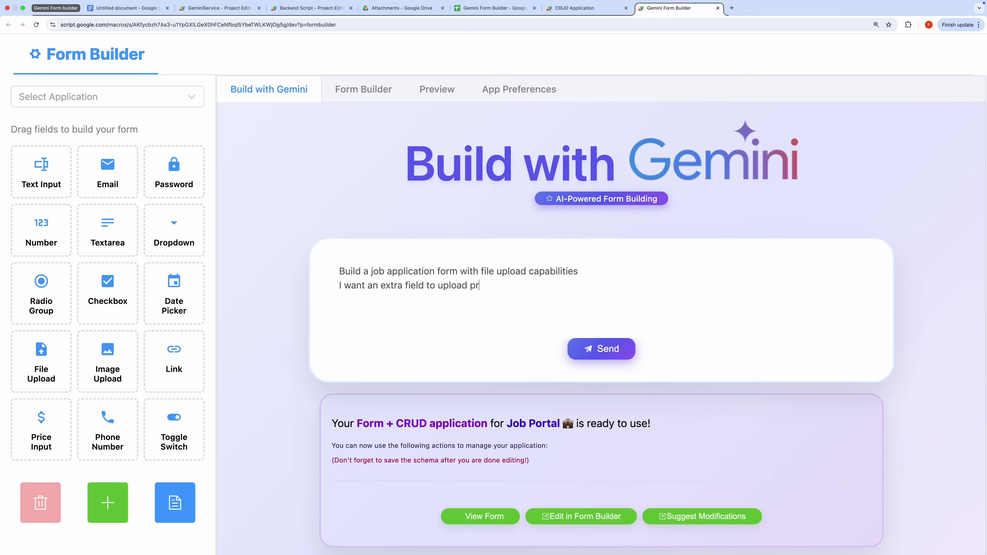
type("ofile picture.")
left_click(610, 348)
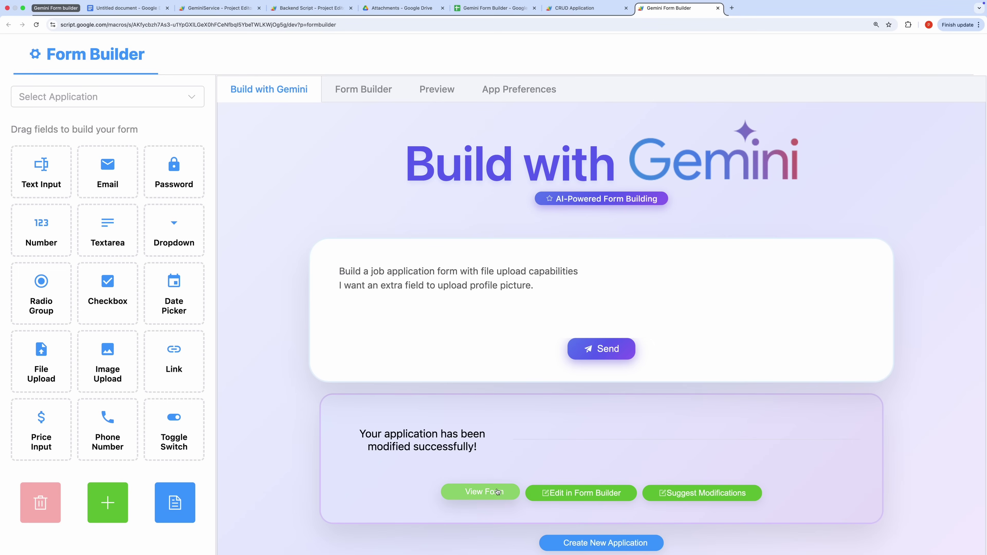
Preview the updated form, checking Upload Profile Picture beside LinkedIn Profile
left_click(488, 491)
scroll(401, 395, "down", 4)
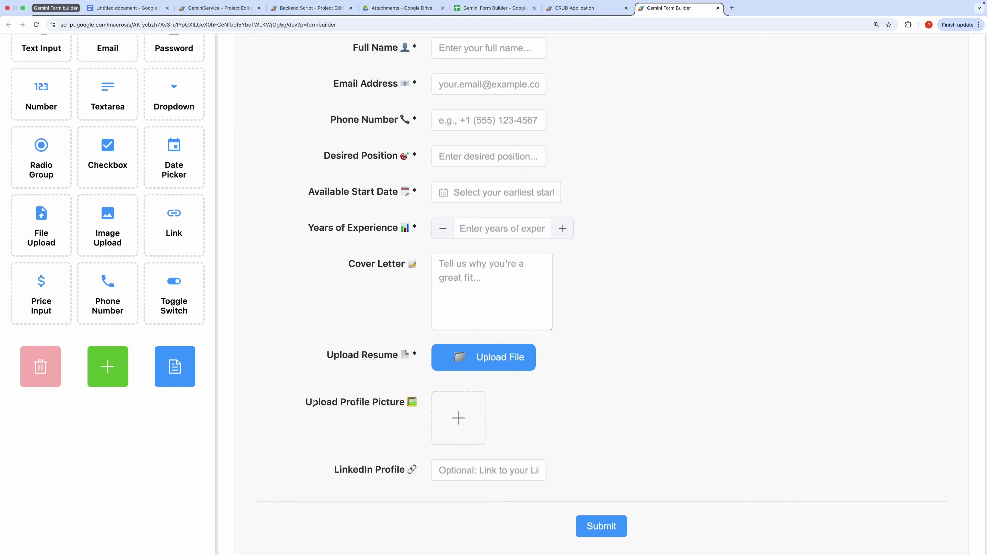
left_click_drag(312, 401, 418, 402)
scroll(536, 350, "up", 4)
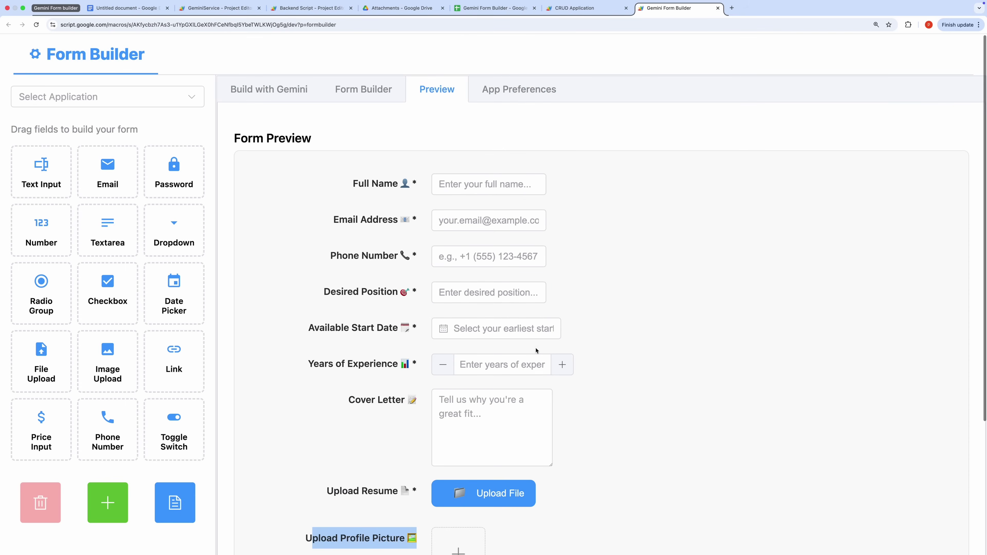
Add a Radio Group field to the form, placed just below Full Name
left_click(361, 89)
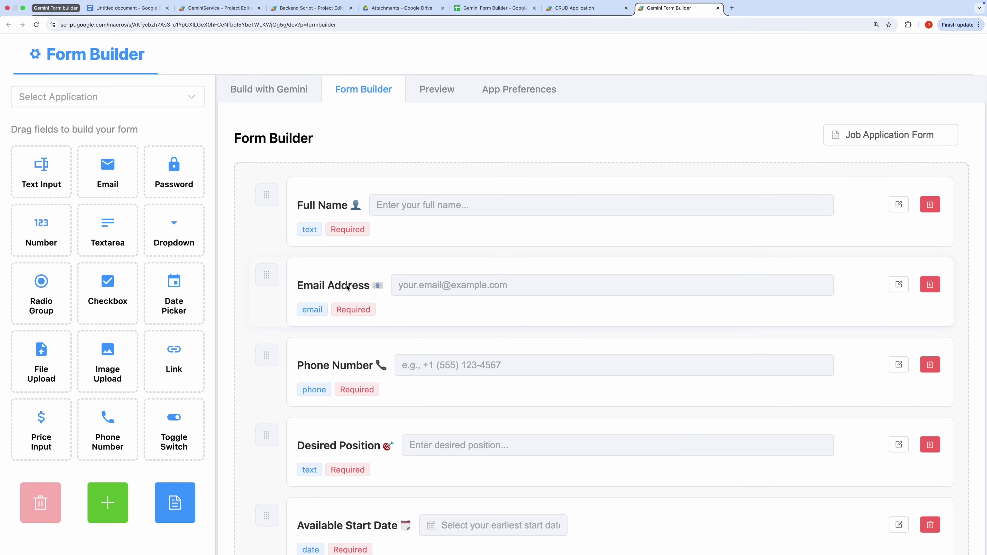
left_click_drag(41, 290, 352, 267)
left_click_drag(264, 463, 264, 324)
left_click_drag(266, 415, 254, 163)
Give the radio field the name and label Gender
left_click(897, 283)
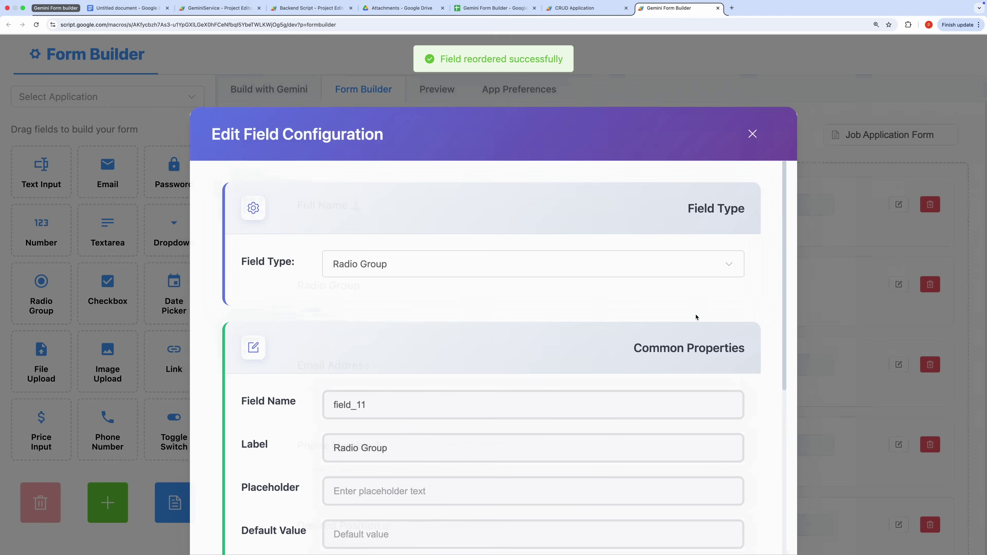
double_click(346, 402)
type("Gender")
key("Tab")
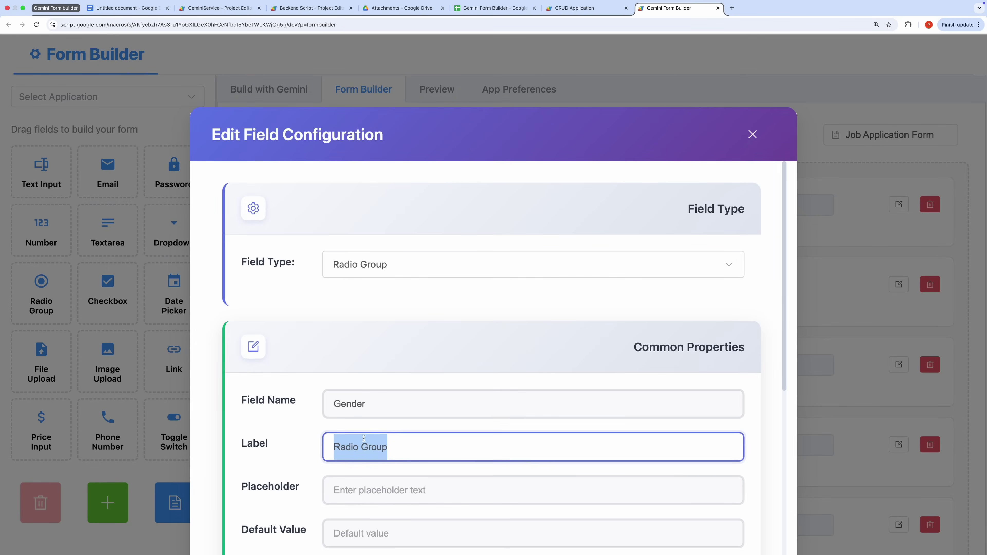
type("Geder")
key("BackSpace")
key("BackSpace")
key("BackSpace")
type("nder")
Set the Gender options to Male and Female, save the field, and check it in Preview
scroll(494, 350, "down", 7)
triple_click(348, 476)
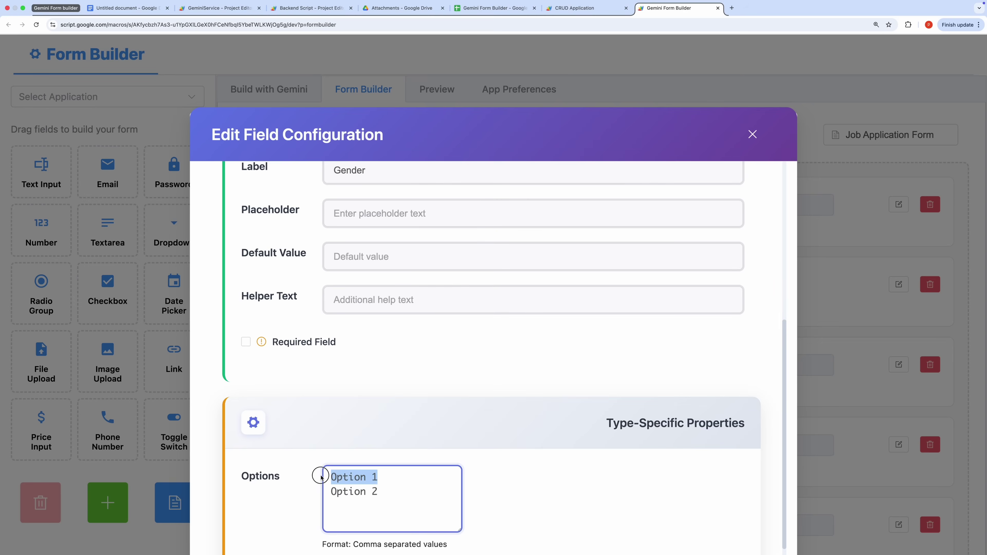
type("Male,Female")
triple_click(414, 494)
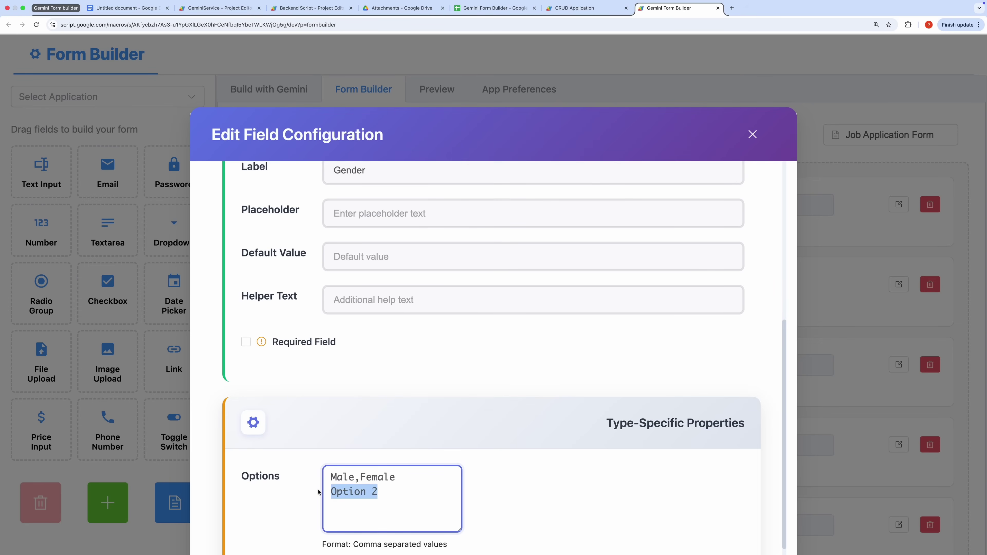
key("BackSpace")
key("BackSpace")
scroll(692, 346, "down", 4)
left_click(716, 502)
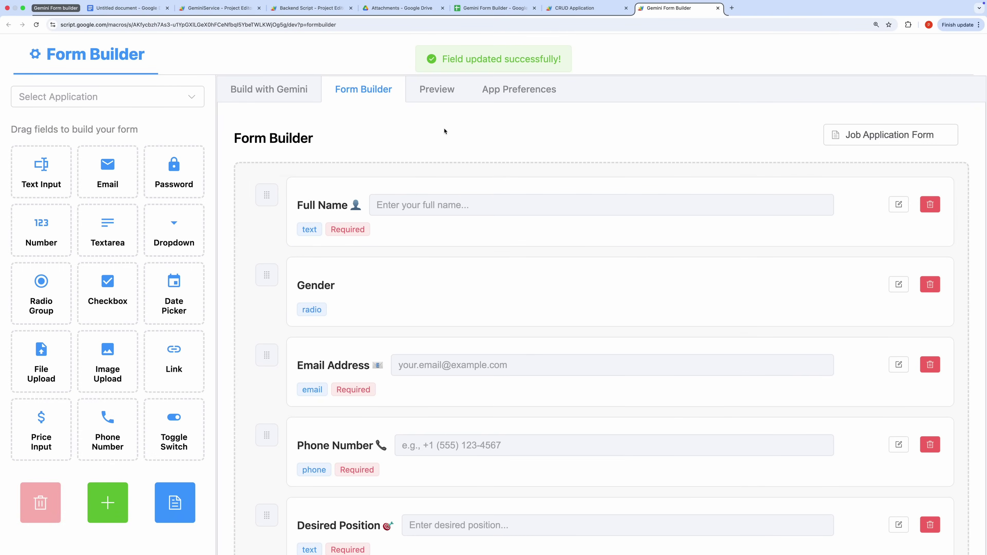
left_click(437, 88)
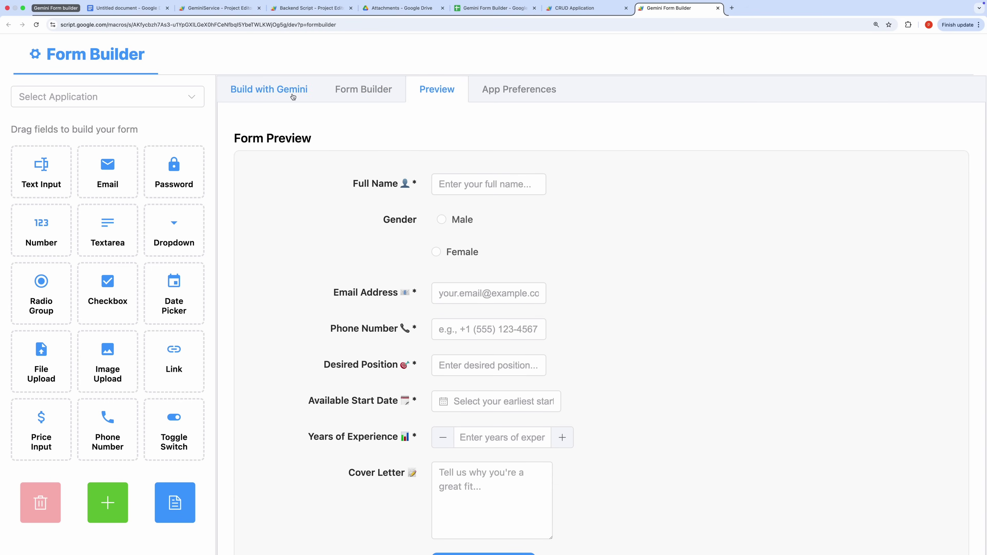
View App Preferences, highlighting the values Career Quest 🚀, Job_Applications and USD
left_click(493, 92)
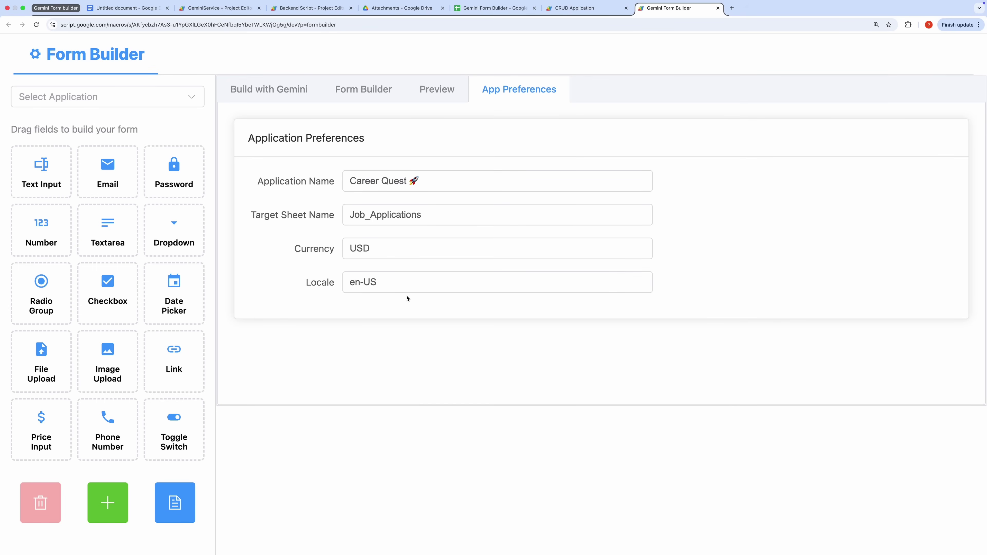
left_click_drag(379, 249, 346, 250)
left_click_drag(432, 214, 349, 213)
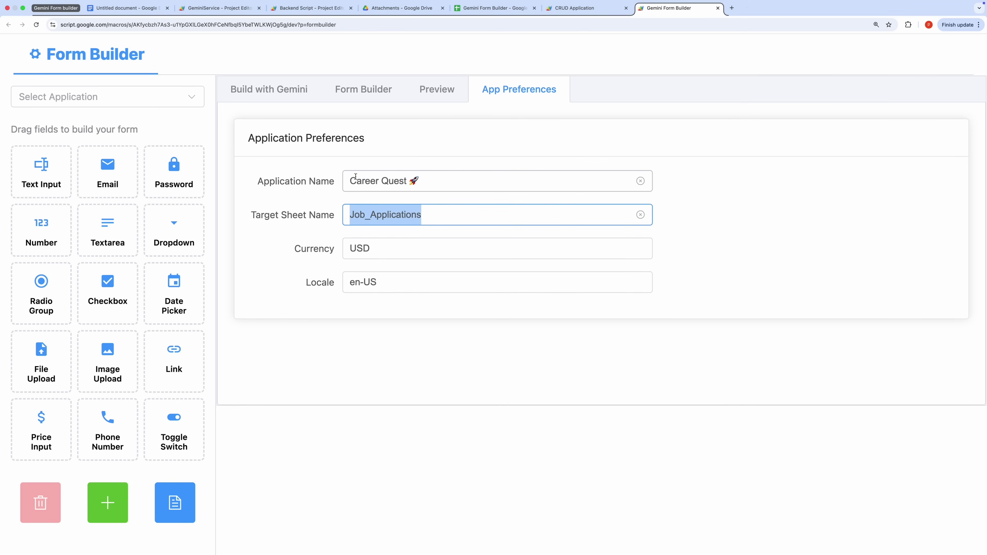
left_click_drag(432, 183, 347, 181)
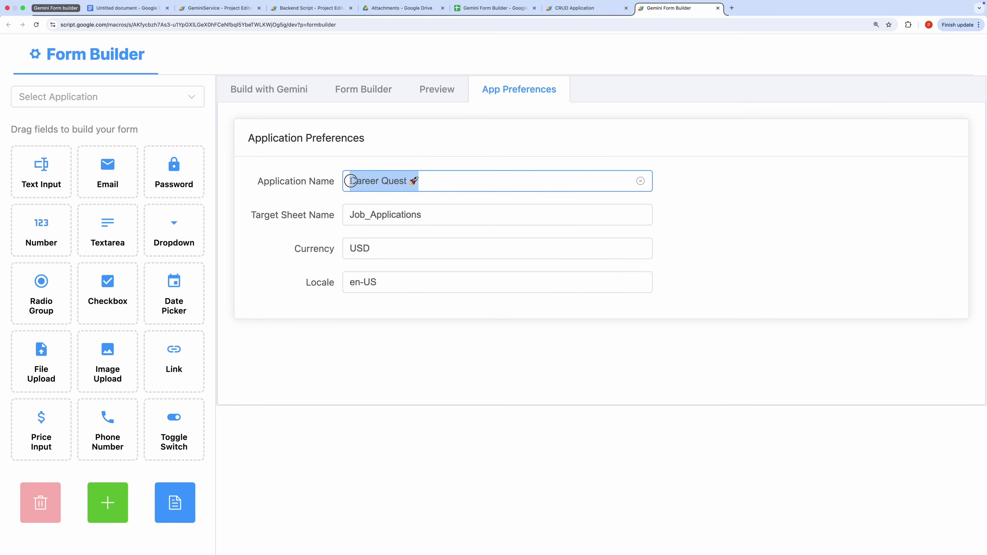
left_click(400, 397)
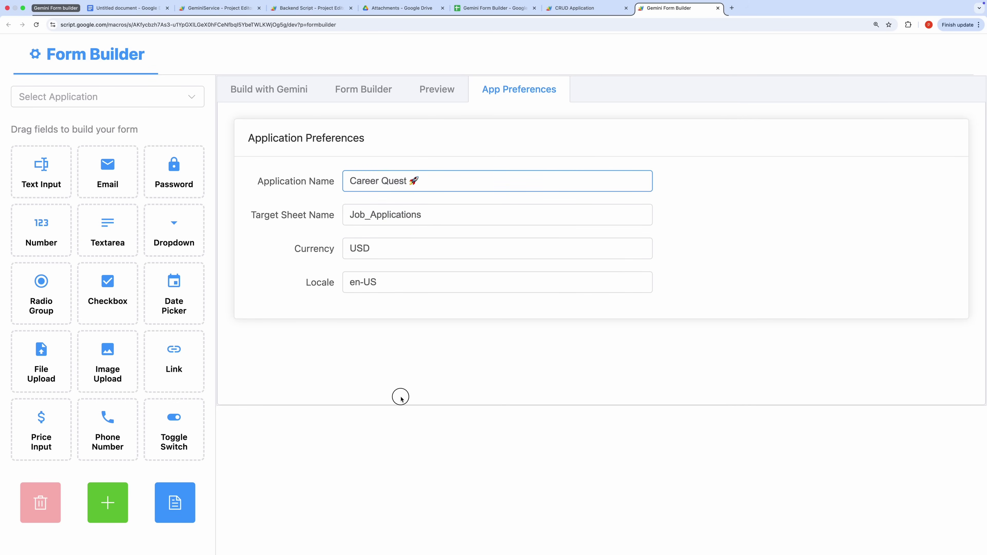
Save the Career Quest application and confirm it in the saved-applications list
left_click(176, 503)
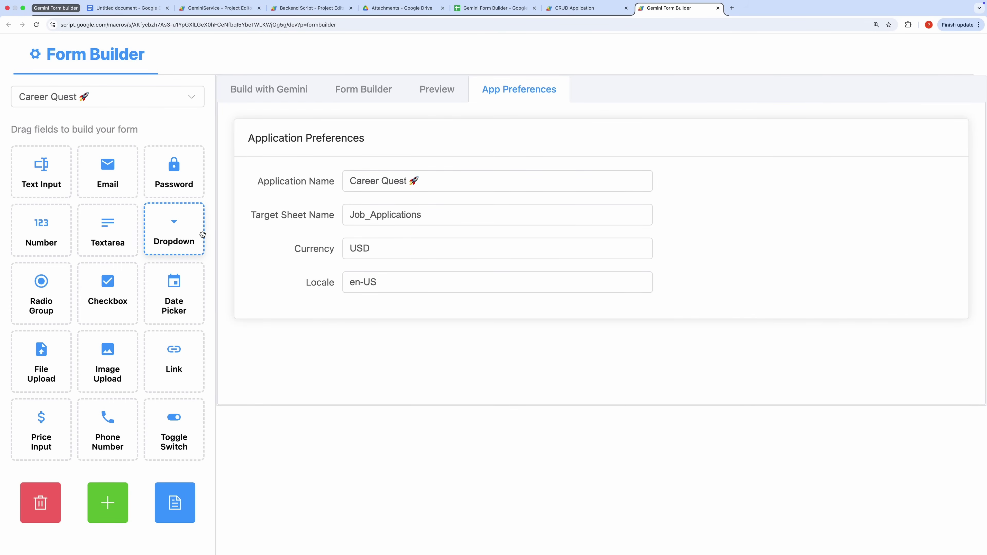
left_click(191, 97)
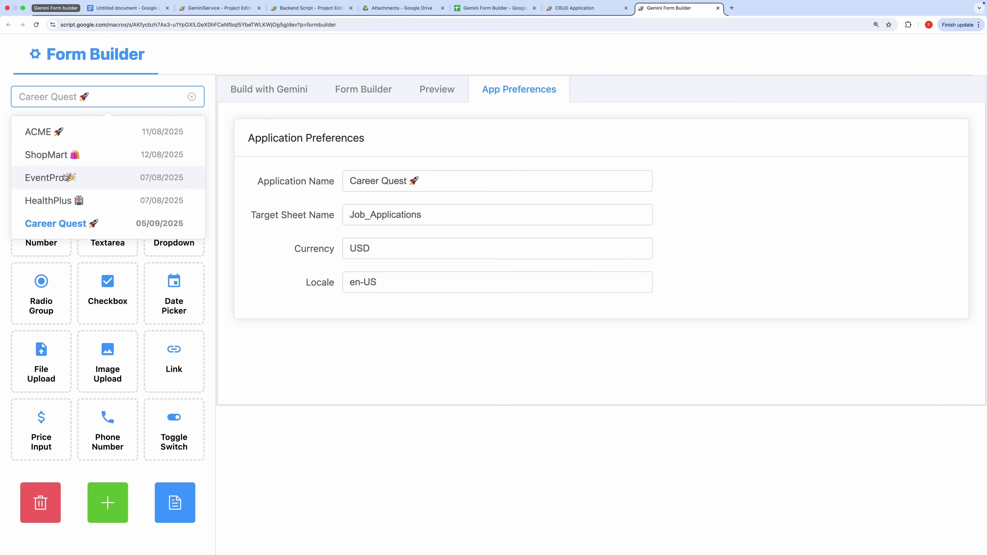
left_click(408, 449)
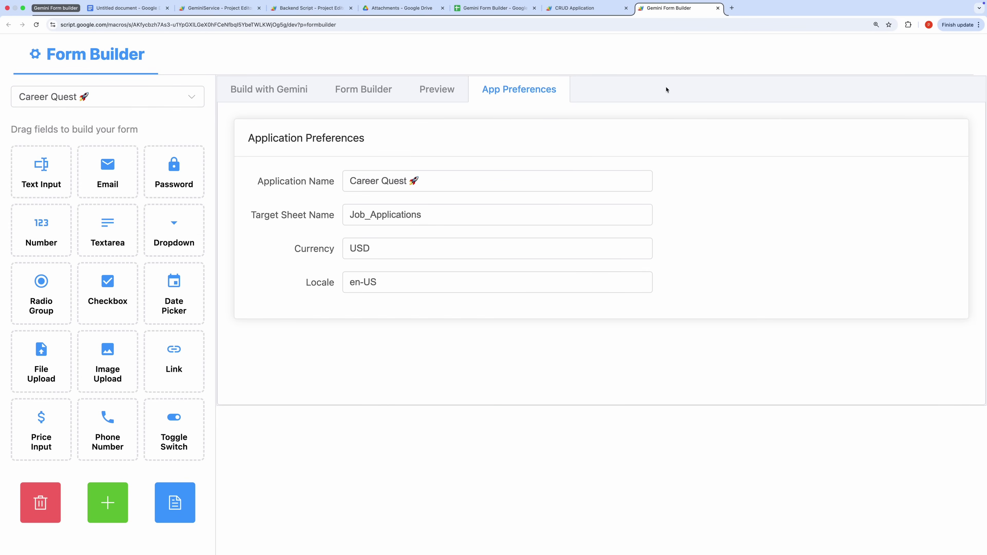
Reload the CRUD Application and open the new Career Quest 🚀 tab
left_click(599, 16)
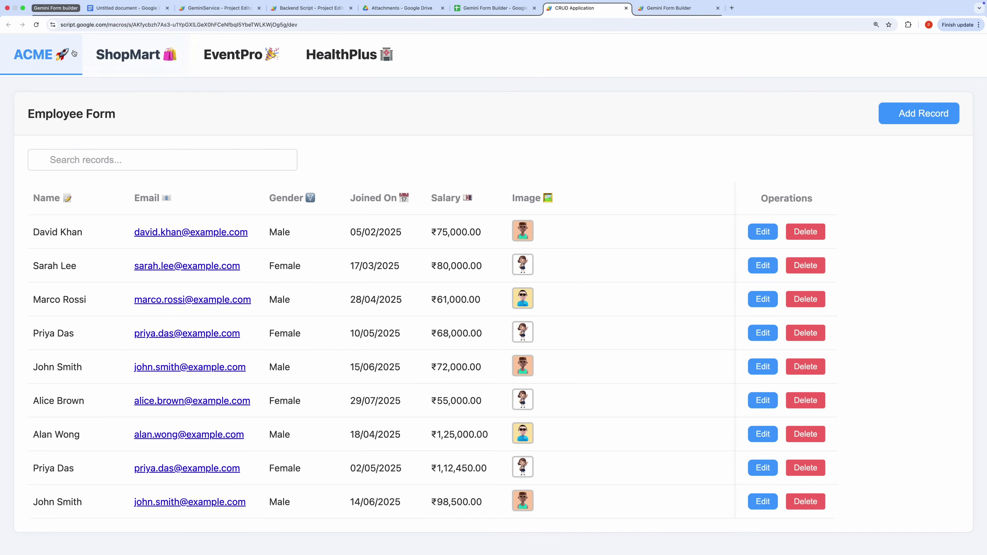
left_click(39, 29)
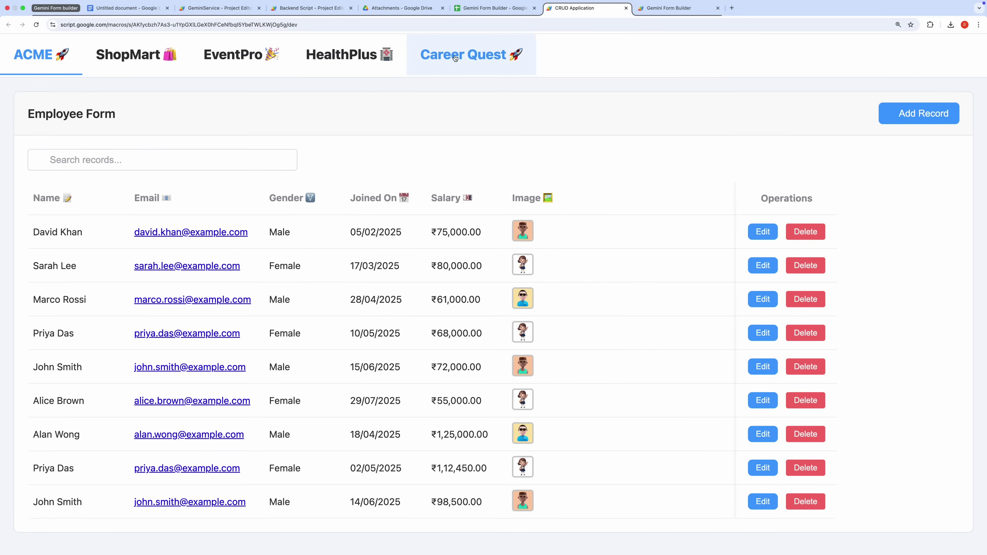
left_click(456, 58)
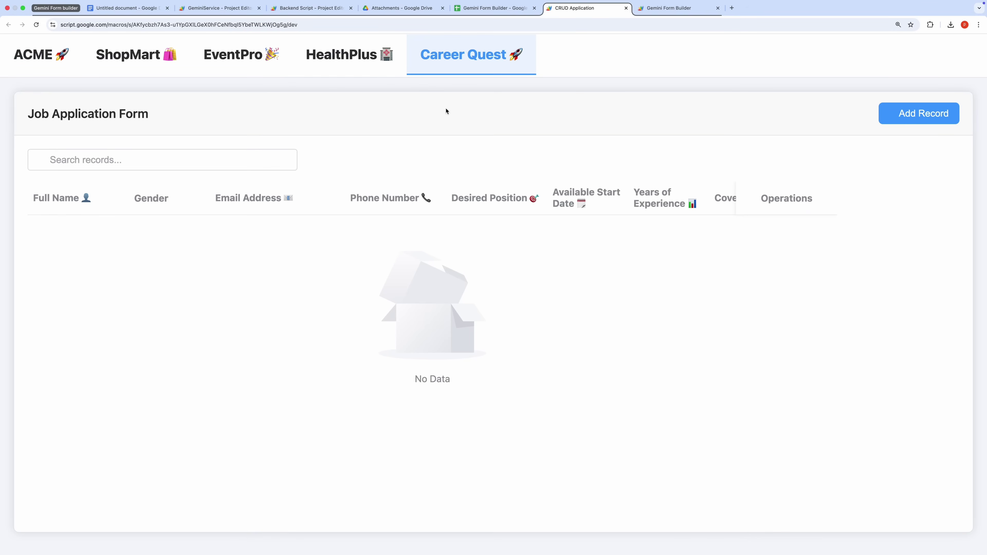
Start a new record with the applicant's full name, e-mail, phone number and position Software Engineer
left_click(919, 113)
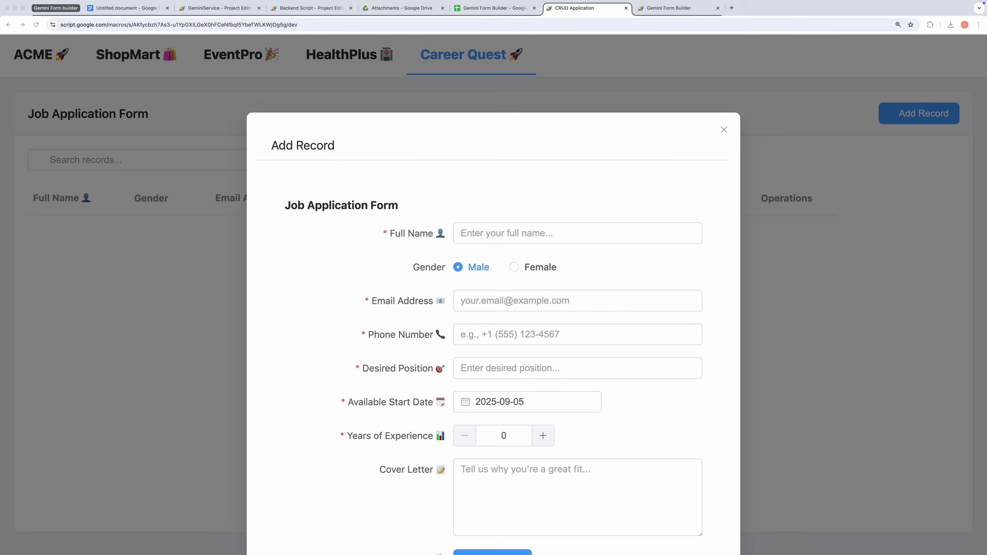
left_click(542, 234)
type("Johnathan Doe")
left_click(505, 300)
type("john.doe@example.com")
key("Tab")
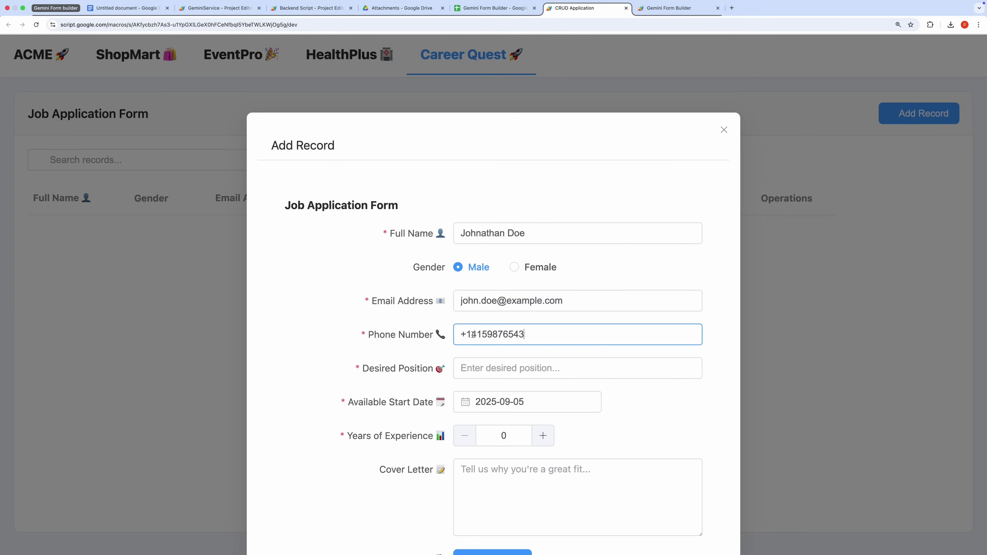
left_click(511, 369)
type("Software Engineer")
Enter start date 2025-10-01, 5 years' experience, and a cover letter about JavaScript expertise
left_click(536, 402)
type("2025-10-01")
left_click(504, 435)
type("5")
left_click(490, 473)
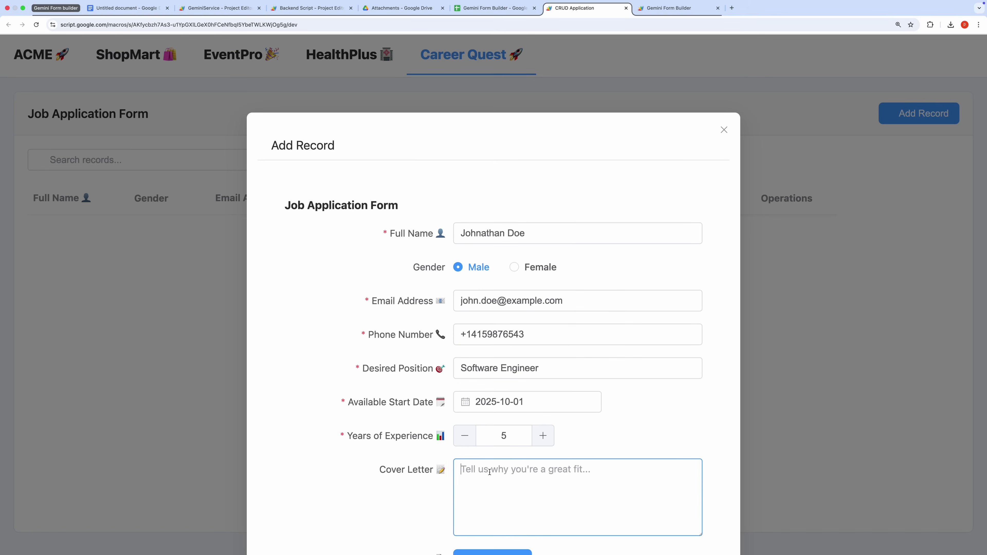
type("I am a software engineer with 5 years of experience and expertise in JavaScript, Python, and cloud infrastructure. I am passionate about solving challenging problems and delivering scalable solutions. I believe my skills align perfectly with your mission.")
Attach the resume PDF and a portrait JPEG profile picture, then submit the record
scroll(509, 505, "down", 5)
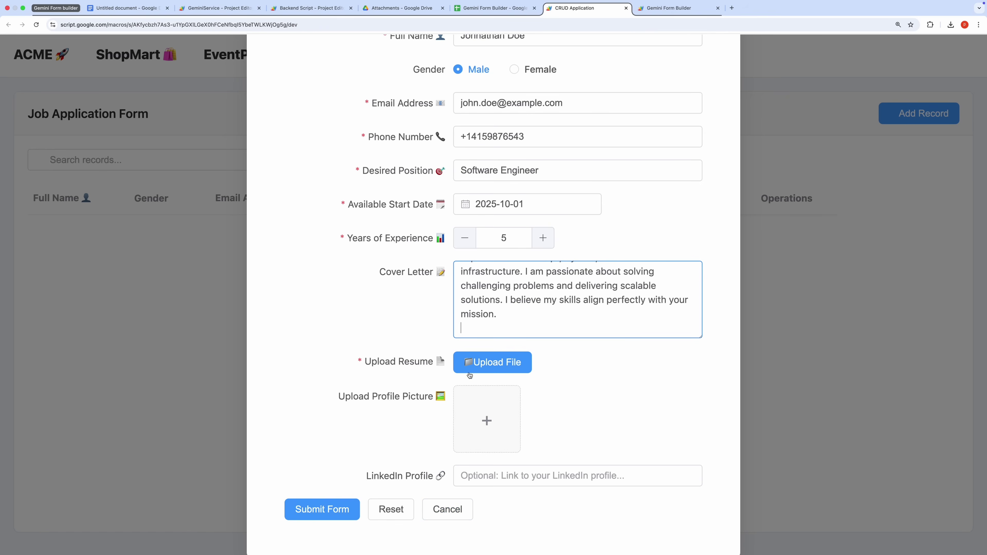
left_click(471, 367)
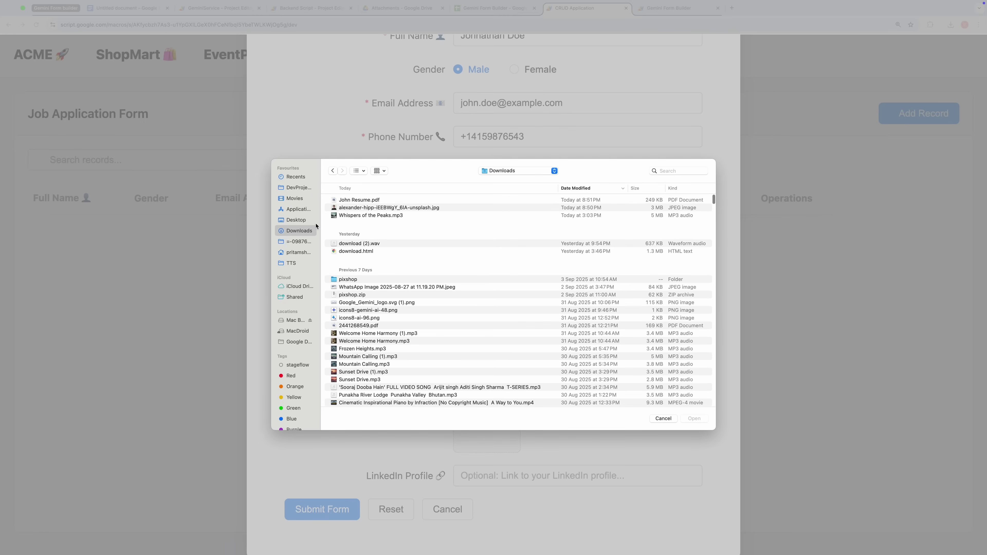
key("Down")
left_click(694, 419)
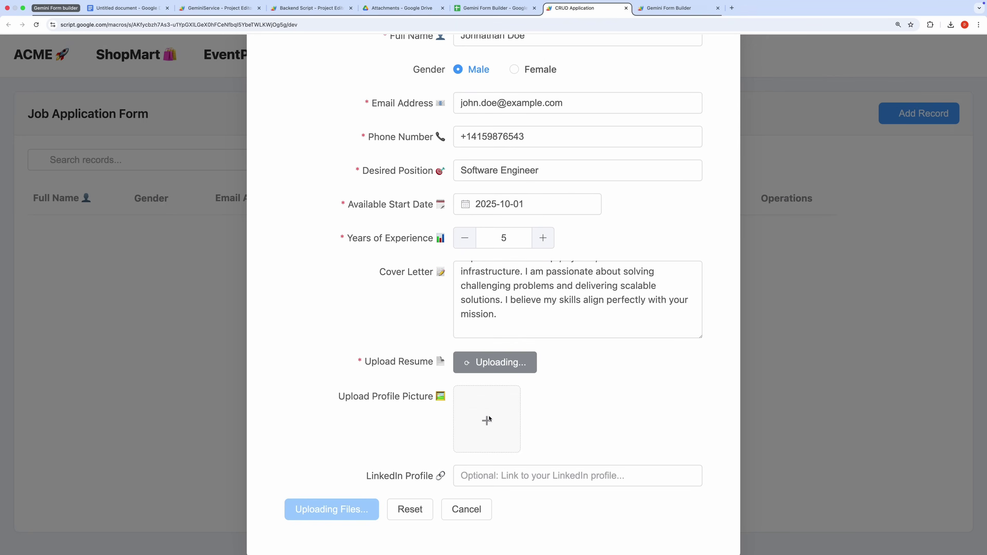
left_click(489, 418)
left_click(399, 208)
left_click(694, 419)
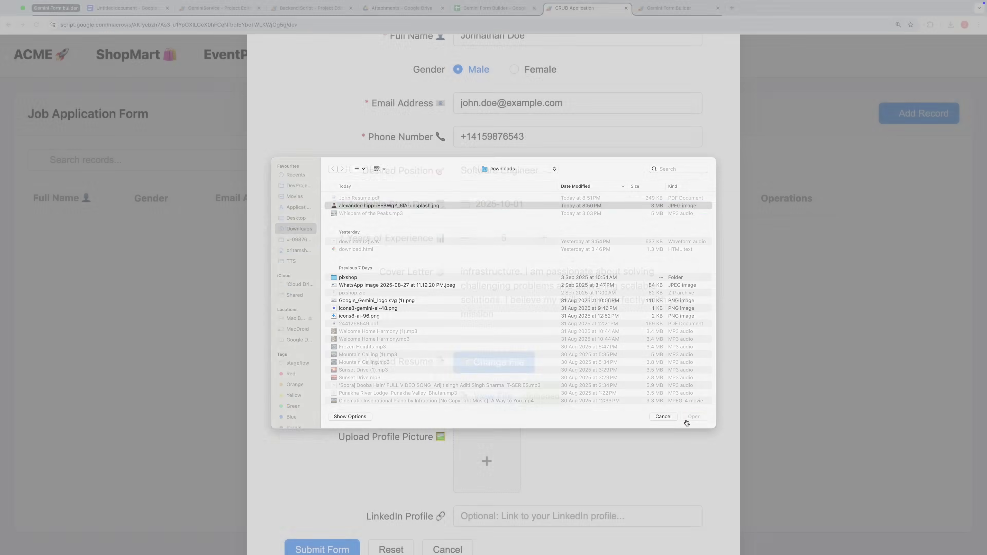
scroll(517, 502, "down", 3)
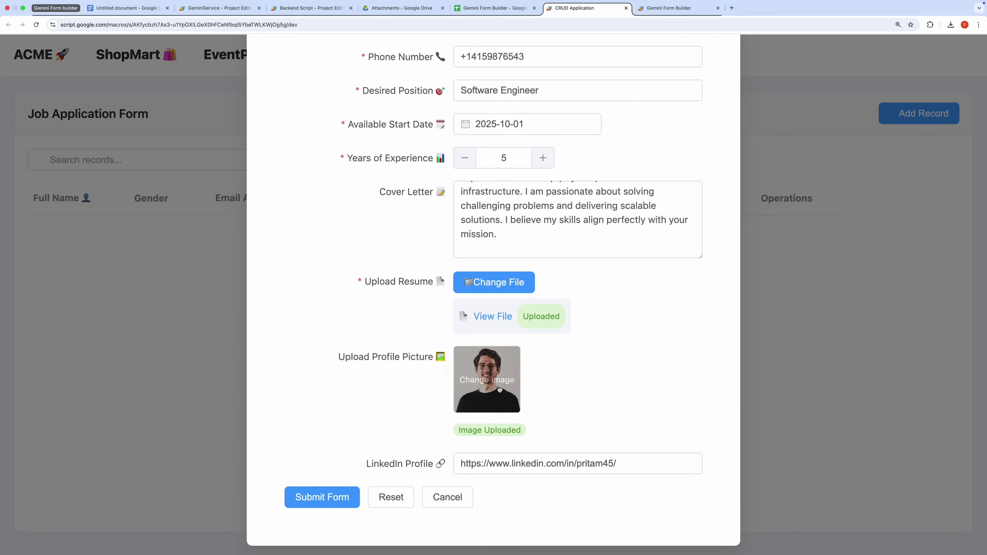
left_click(339, 499)
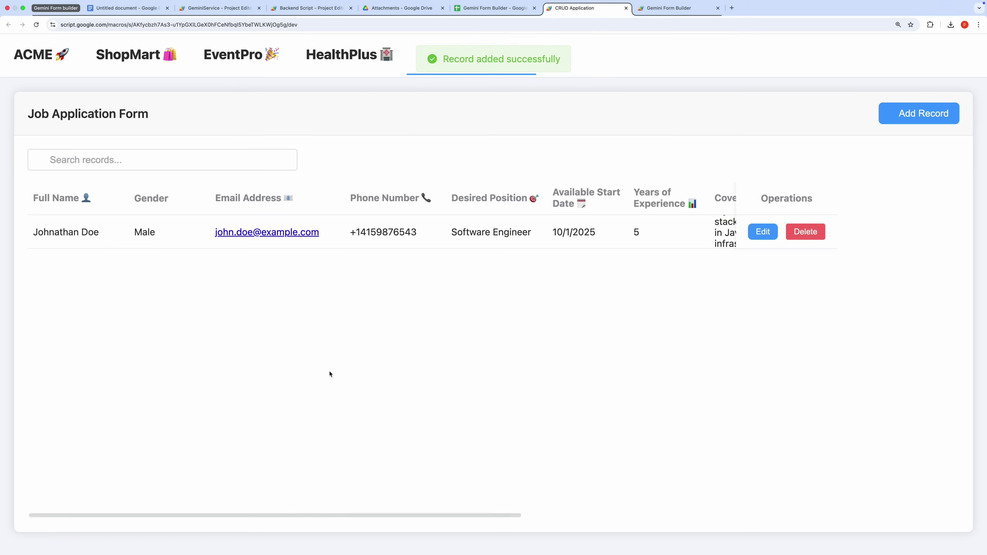
Inspect the Software Engineer record in Edit Record, then start a delete and cancel it
left_click_drag(418, 516, 738, 510)
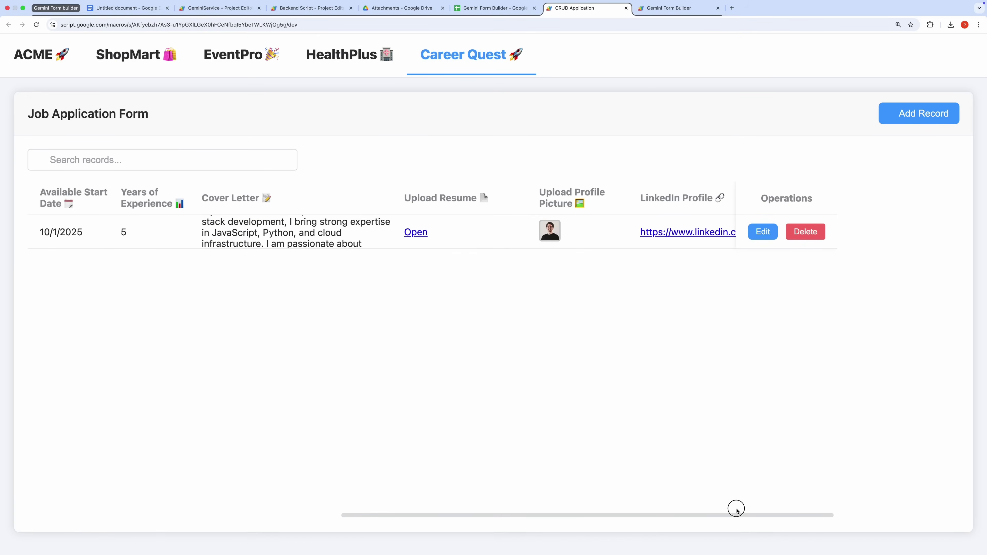
left_click(763, 231)
scroll(564, 376, "down", 5)
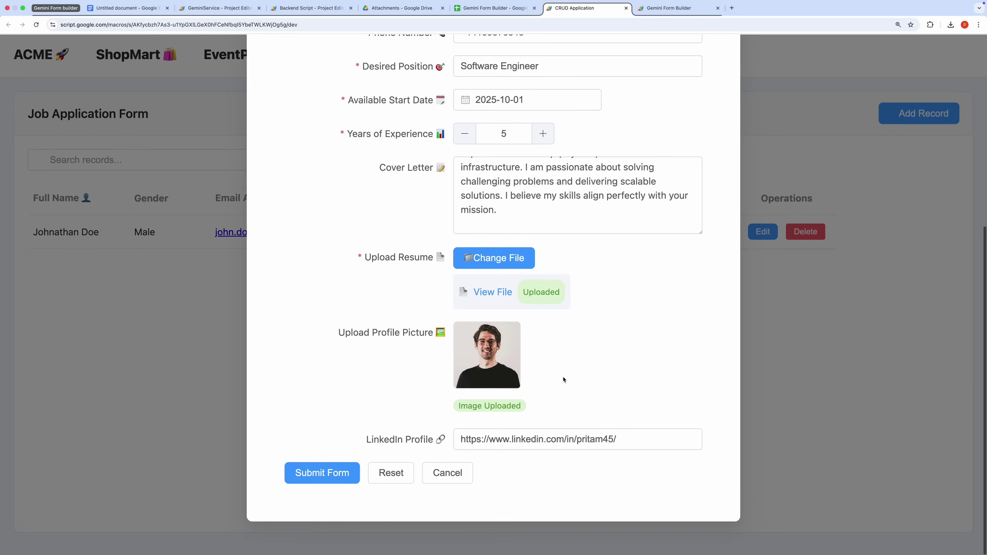
left_click(806, 231)
left_click(805, 232)
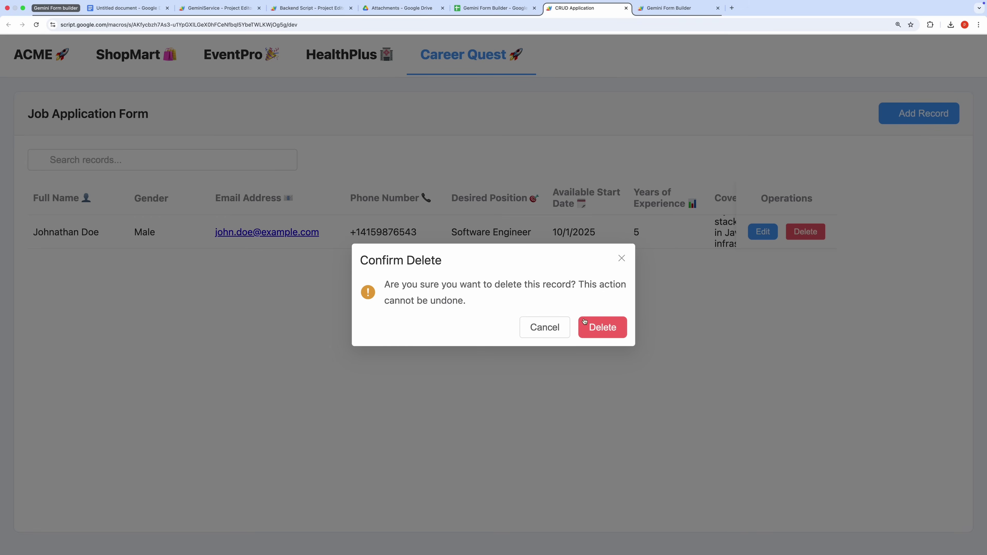
left_click(622, 259)
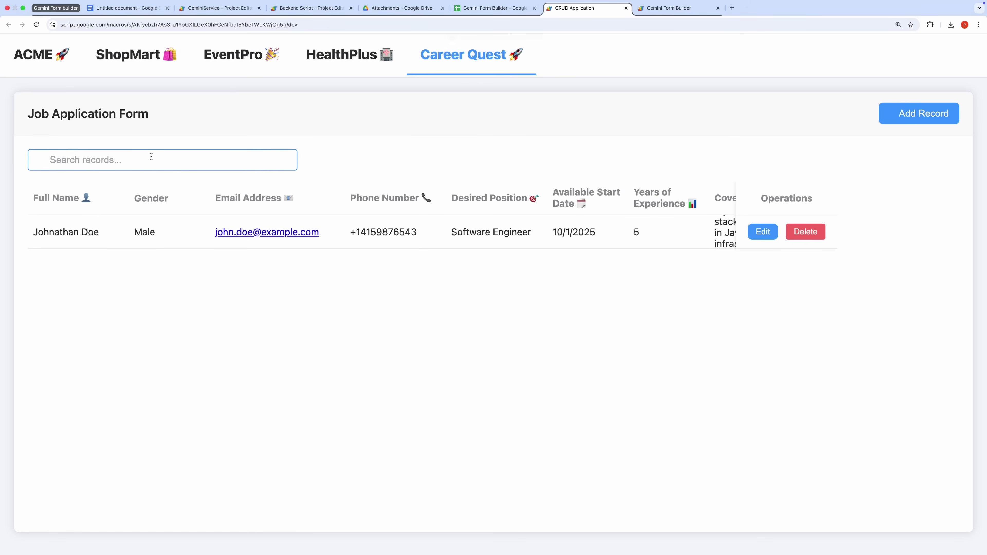
Check the Job_Applications row (A1:M2) and the Drive Attachments folder, then return to the CRUD Application
left_click(488, 14)
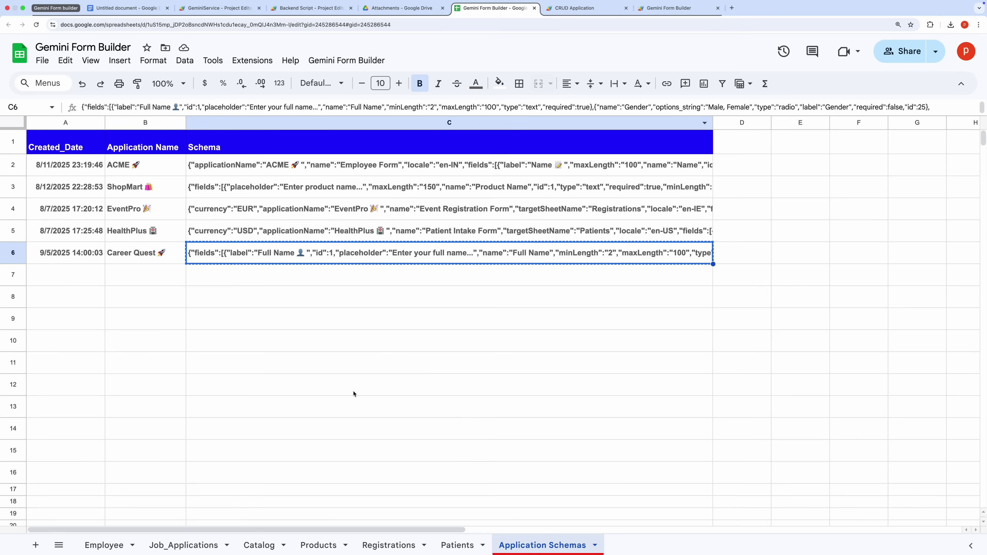
left_click(184, 544)
left_click(61, 180)
left_click_drag(58, 155, 747, 138)
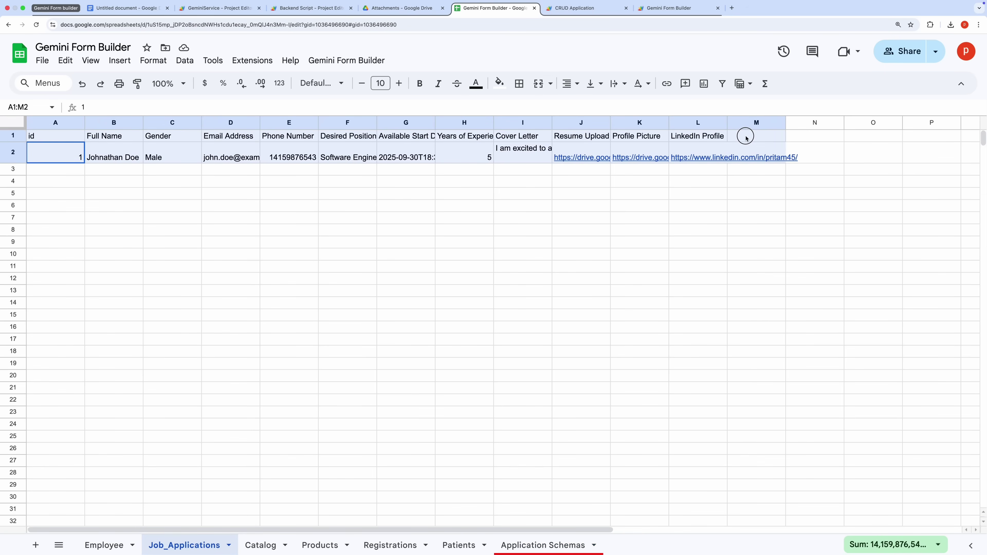
key("ctrl+shift+Tab")
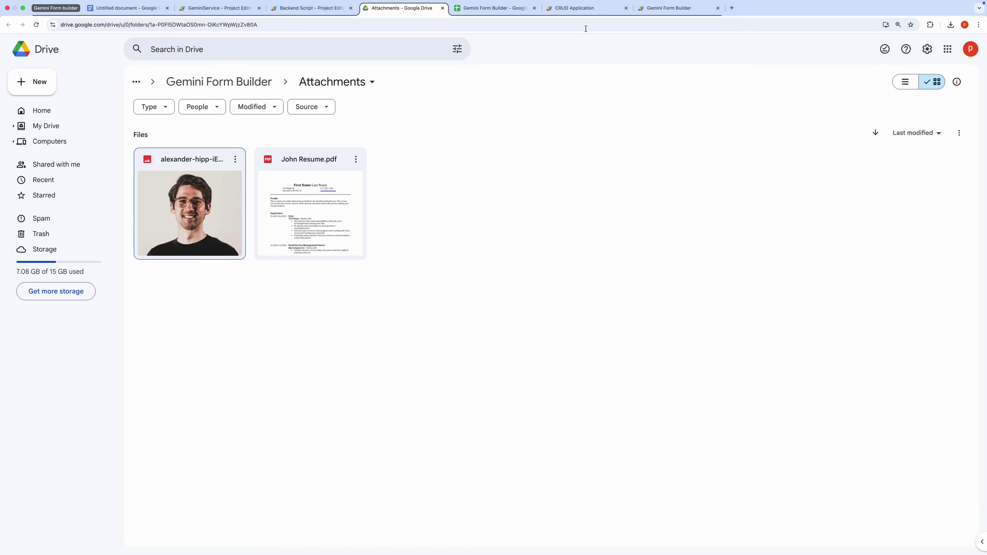
left_click(580, 8)
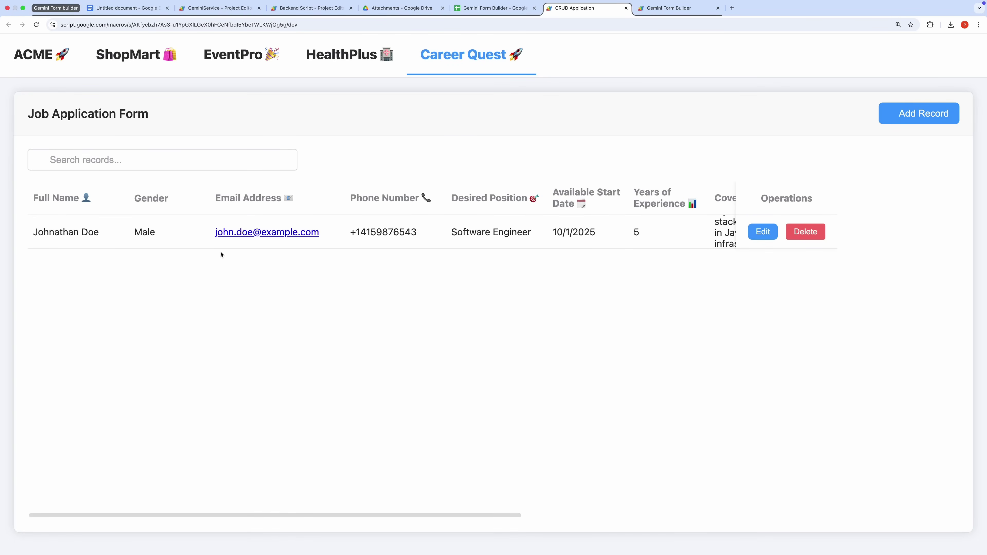
Paste the RO purifier workshop description into Build with Gemini and send it to generate a form
left_click(679, 10)
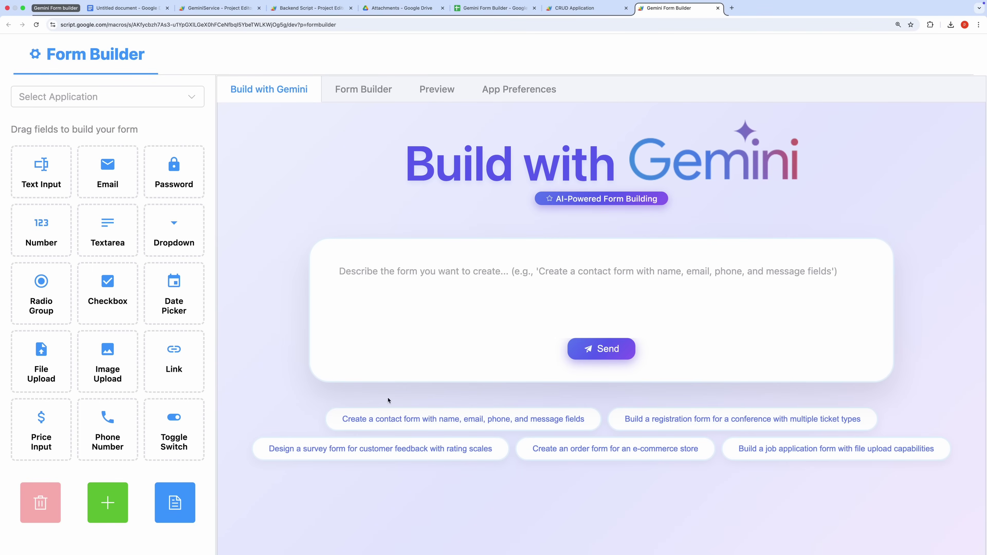
left_click(355, 277)
type("Build a form to manage service requests for my small RO purifier workshop.")
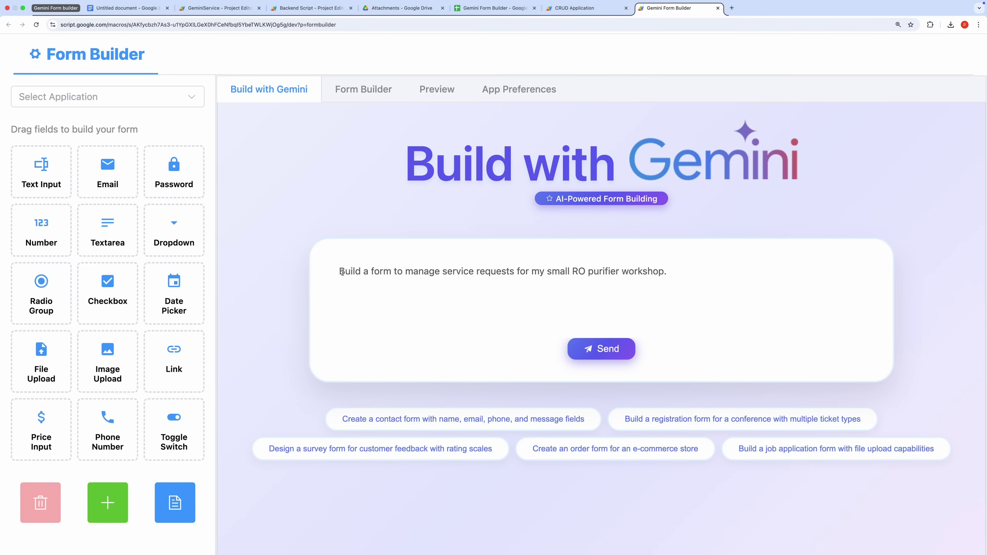
left_click_drag(670, 275, 334, 274)
left_click(583, 356)
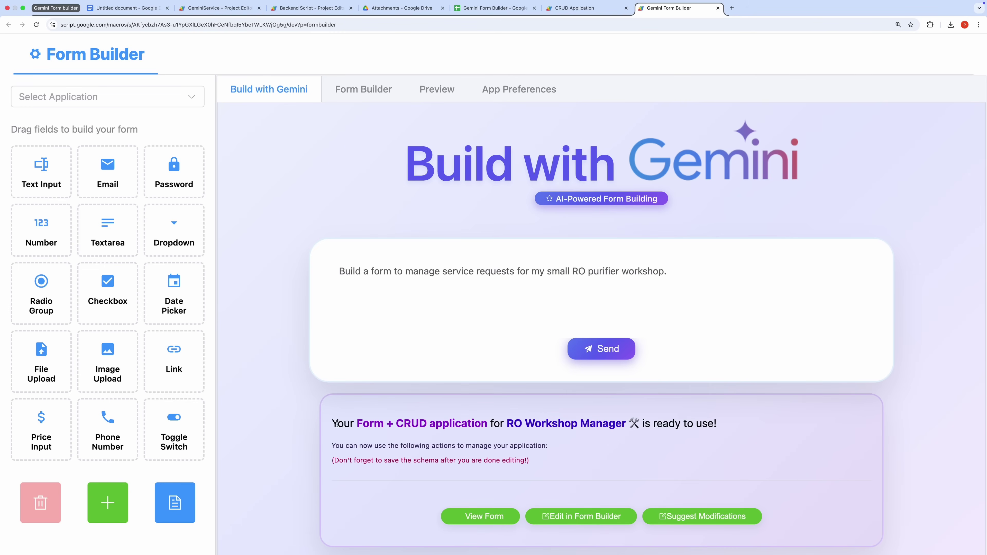
Preview the generated RO Workshop Manager 🛠️ service request form and save its application schema
triple_click(336, 424)
left_click(481, 517)
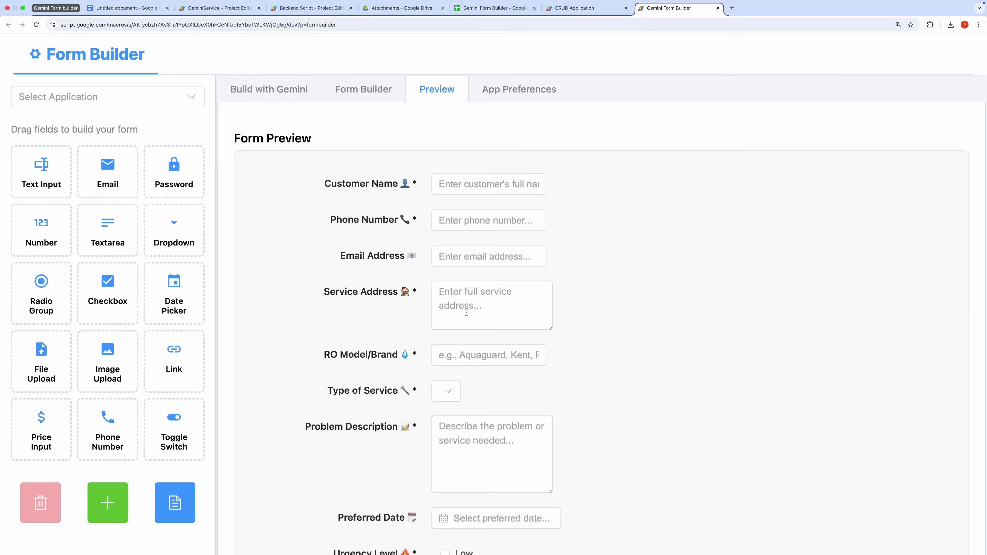
scroll(466, 313, "down", 8)
scroll(456, 336, "up", 8)
left_click(177, 504)
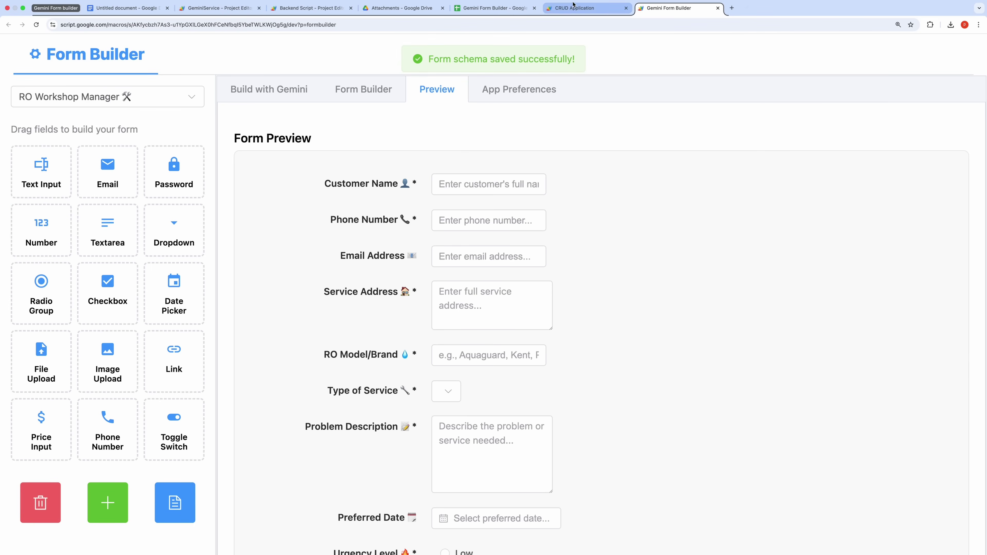
Reload the CRUD Application and open its new RO Workshop Manager tab
left_click(574, 4)
key("super+r")
left_click(604, 55)
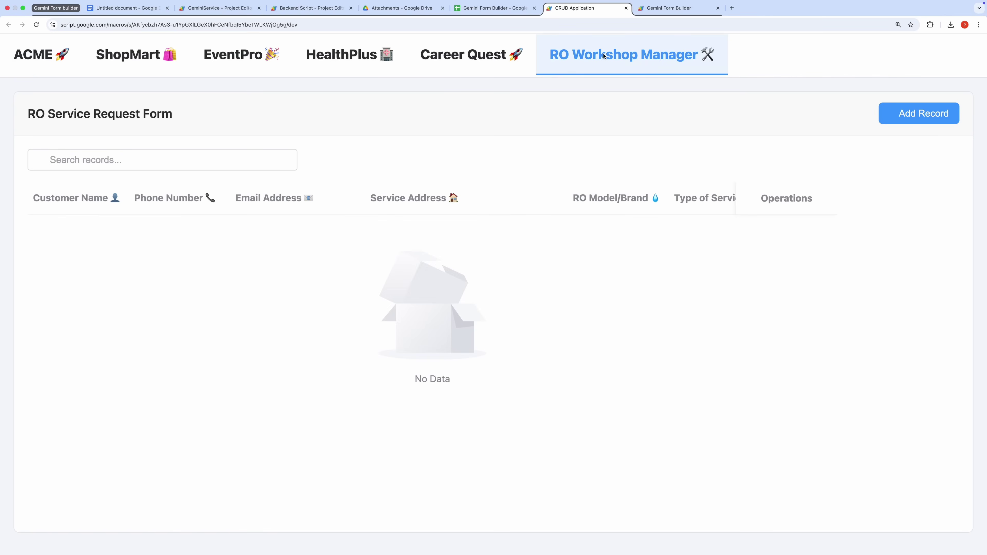
Look over the blank RO service request record form, close it, and return to Gemini Form Builder
left_click(919, 113)
scroll(456, 316, "down", 8)
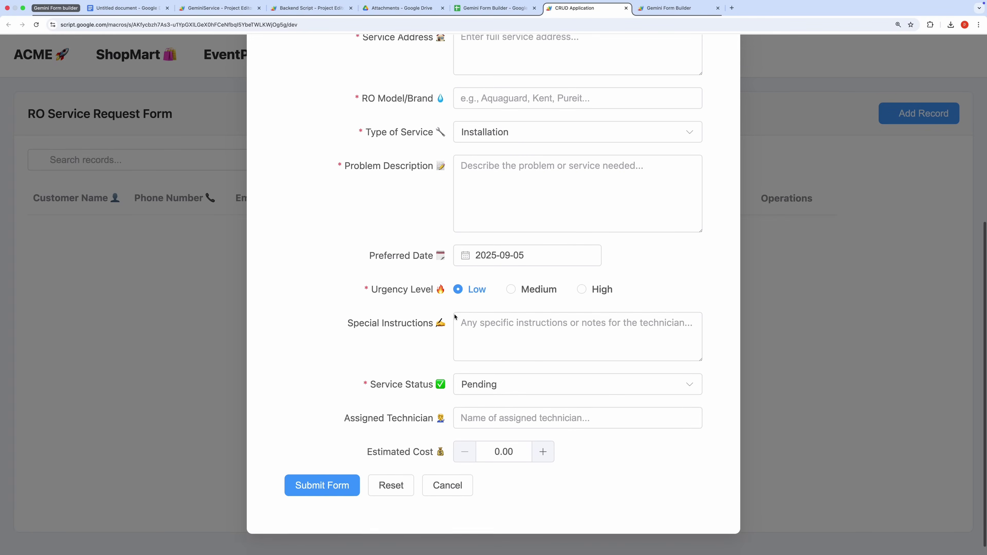
scroll(463, 327, "up", 3)
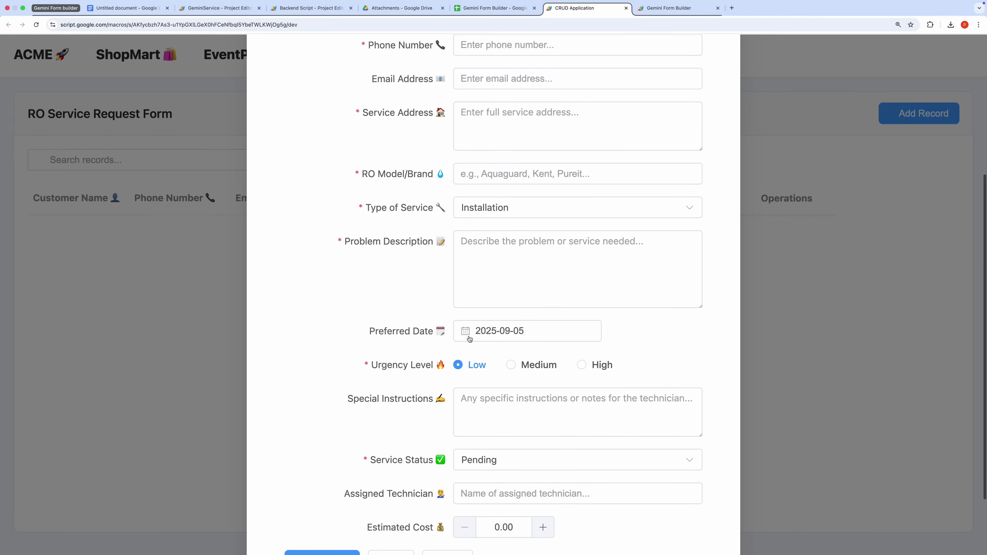
scroll(470, 339, "up", 6)
scroll(470, 339, "down", 2)
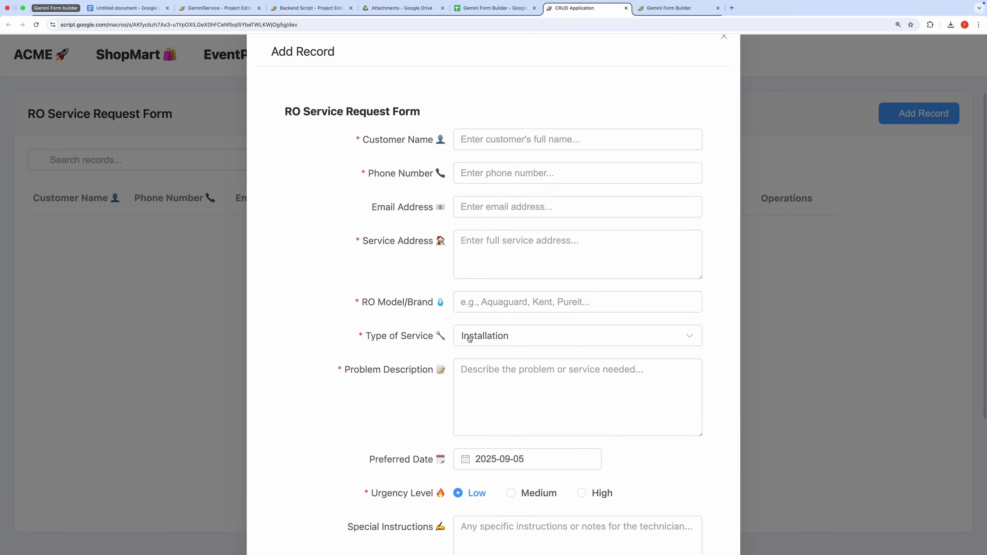
scroll(469, 339, "down", 6)
scroll(470, 339, "up", 10)
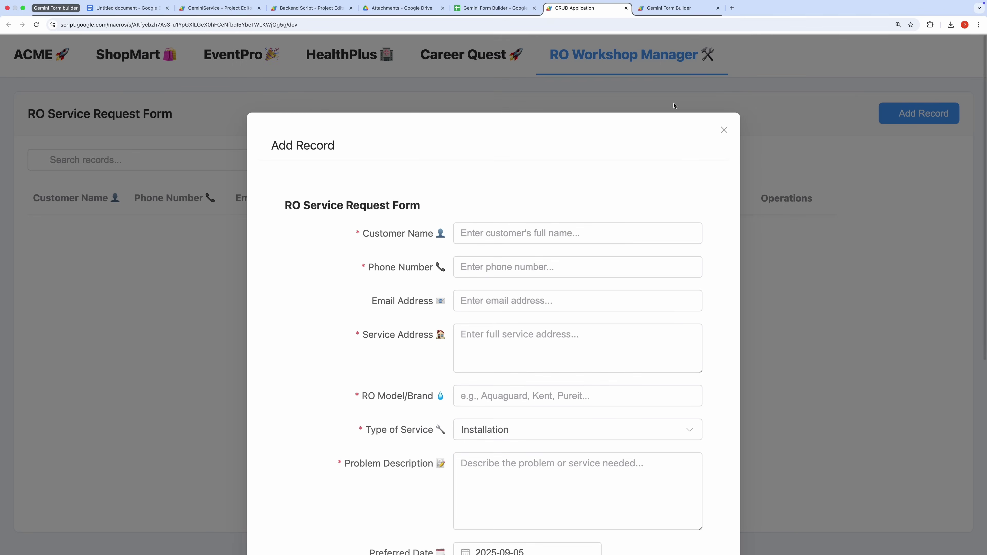
left_click(725, 130)
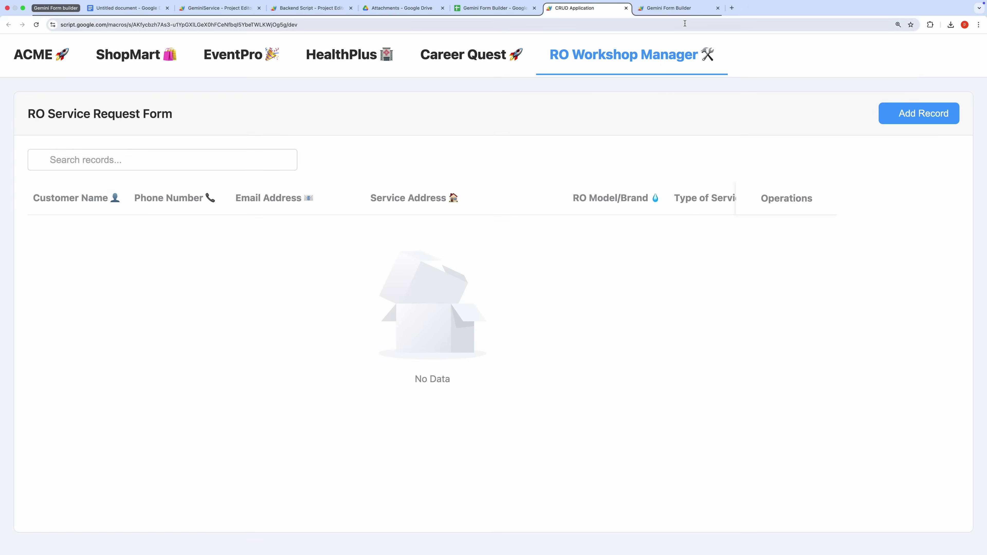
left_click(677, 8)
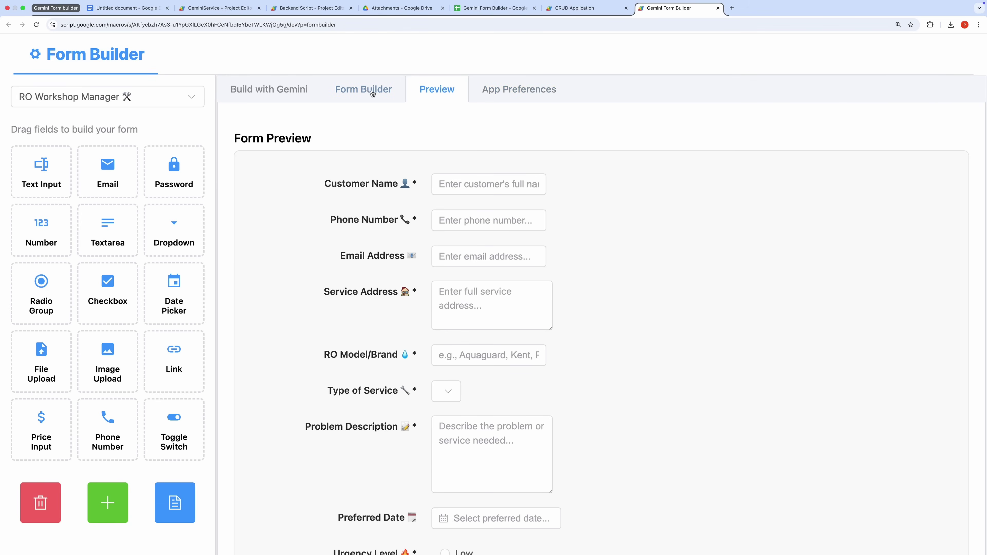
Scroll through the generated RO service request fields in Form Builder, then go back to Build with Gemini
left_click(371, 92)
scroll(277, 286, "down", 15)
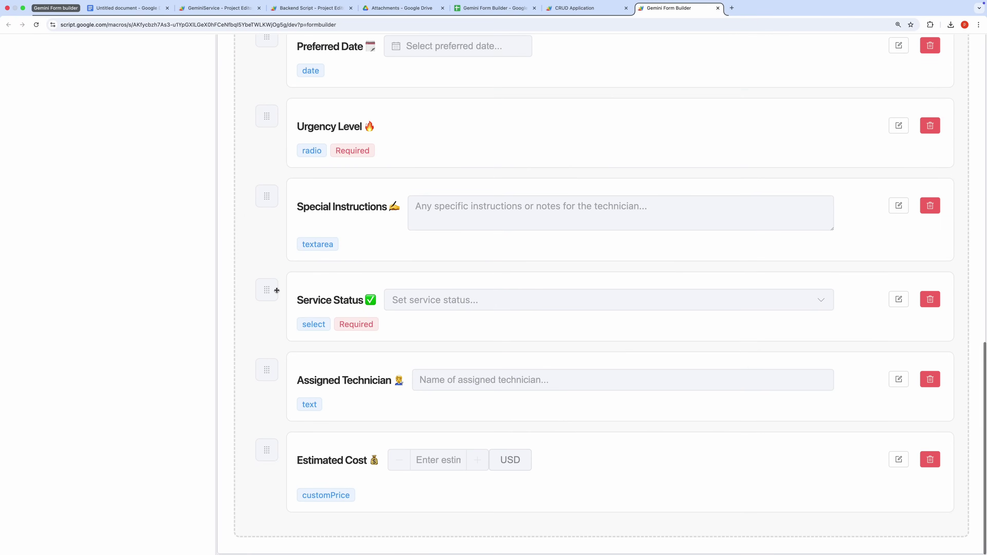
scroll(267, 292, "up", 8)
scroll(267, 292, "up", 8)
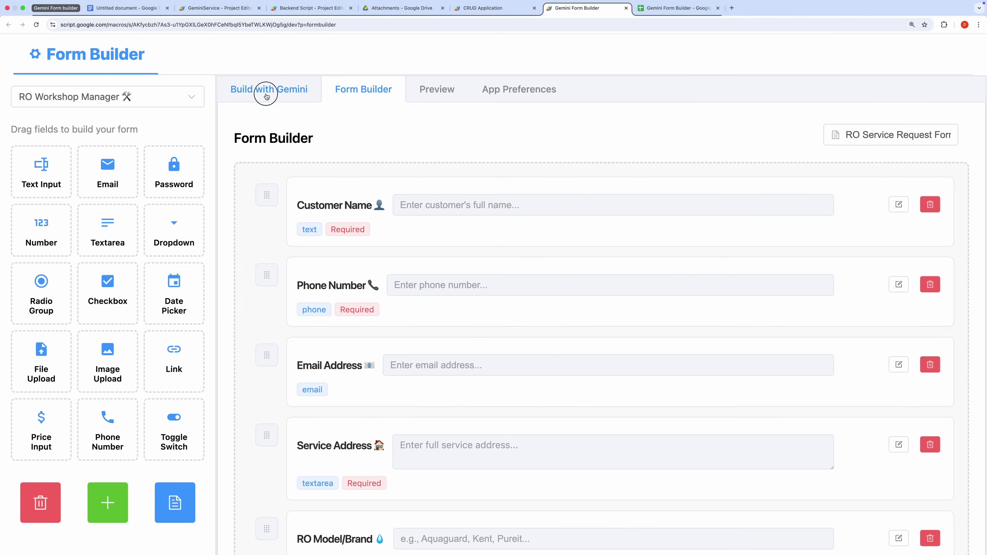
left_click(265, 92)
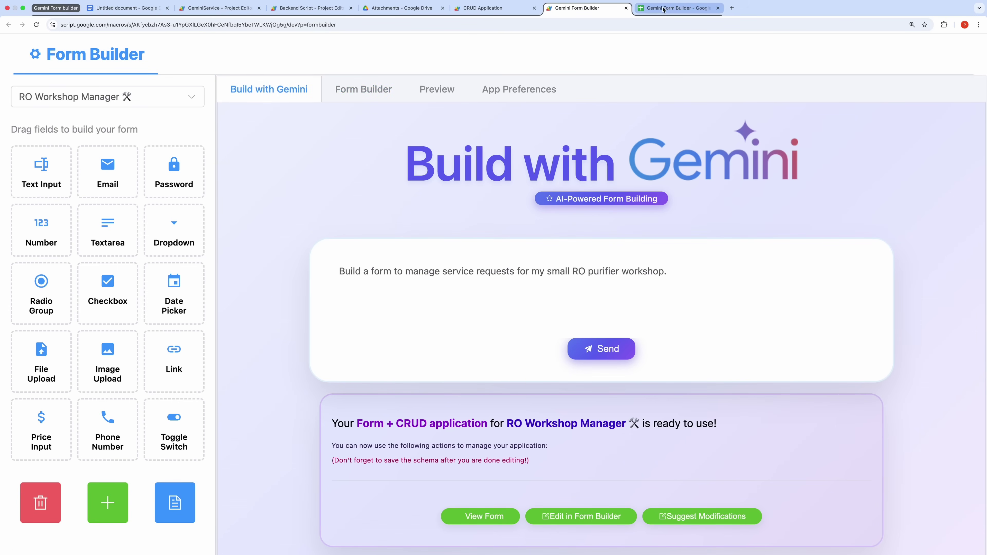
Make a copy of the Gemini Form Builder spreadsheet under the default name 'Copy of Gemini Form Builder'
left_click(676, 8)
key("super+equal")
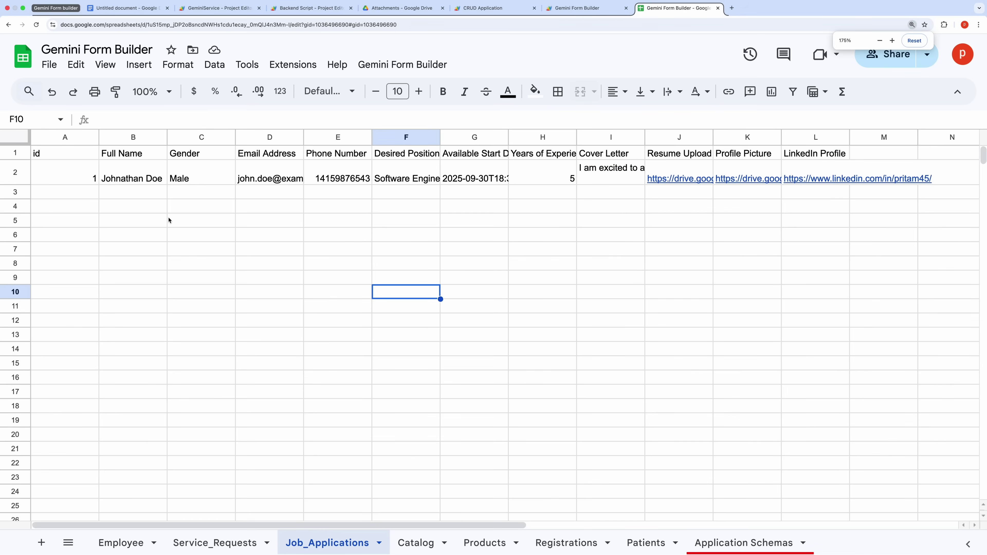
left_click(165, 220)
key("Down")
key("Down")
key("Down")
key("Down")
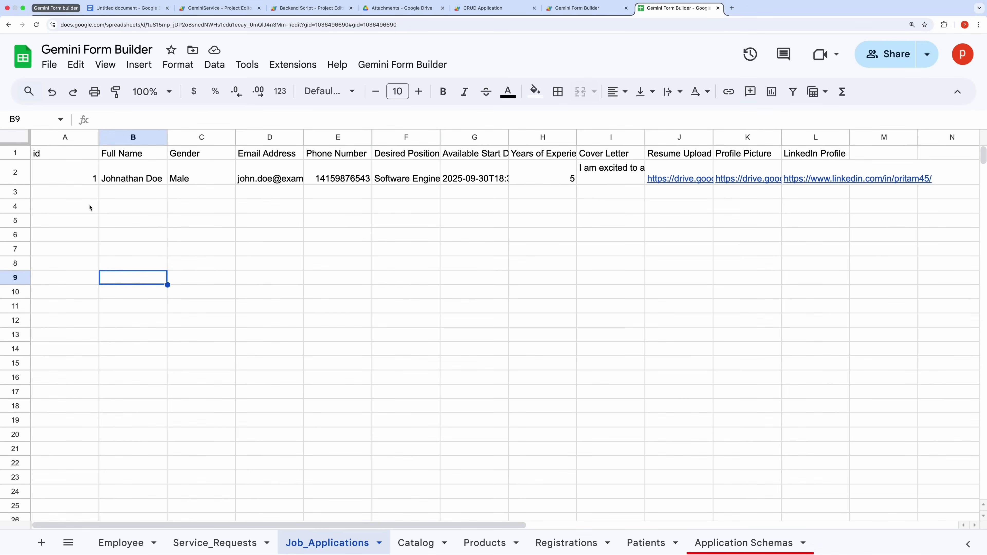
left_click(49, 65)
left_click(82, 154)
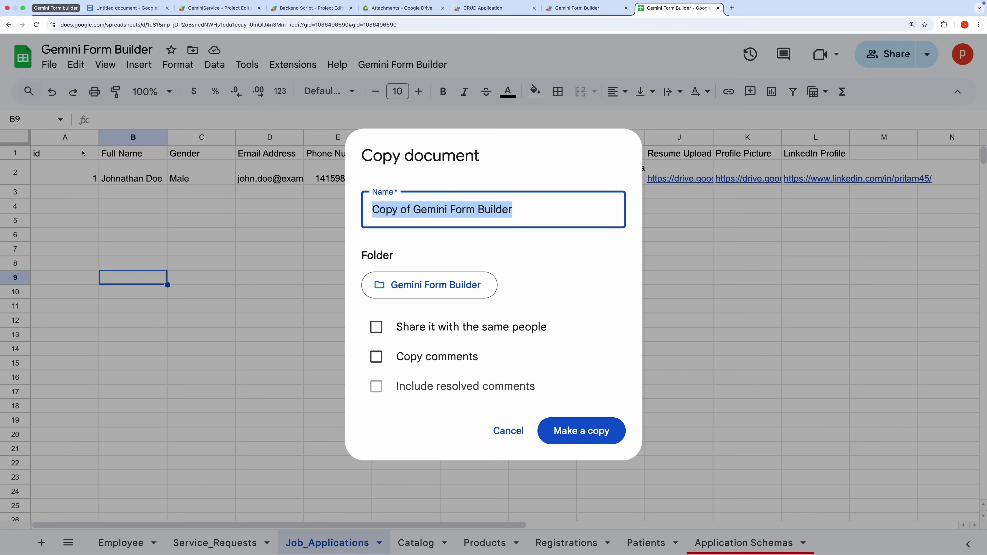
key("Return")
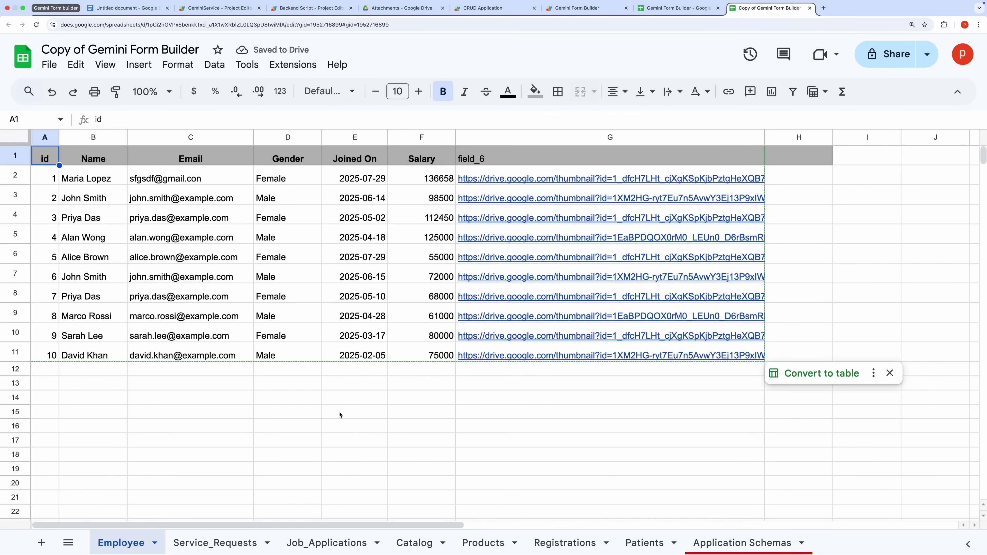
Open the copy's Backend Script project in Apps Script and bring up the Deploy options
left_click(293, 65)
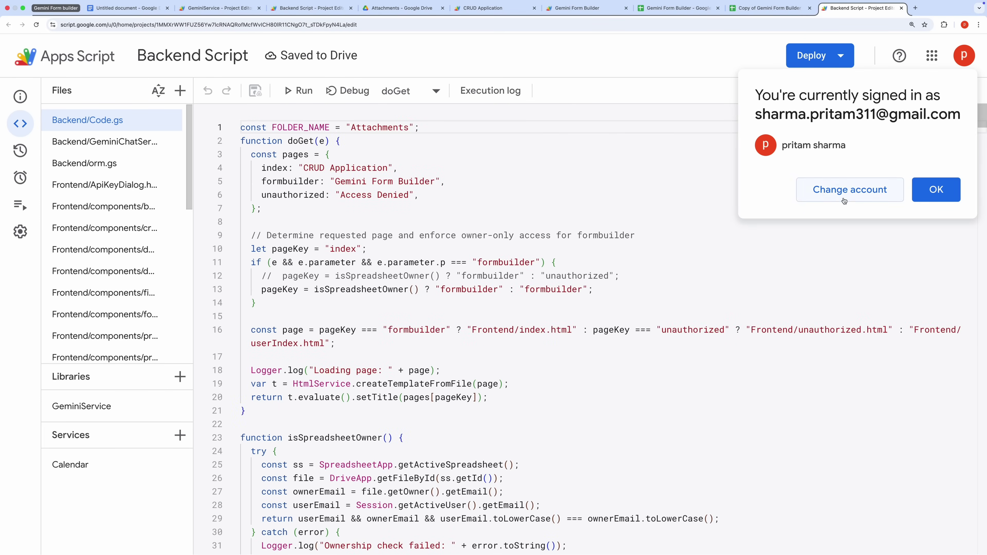
left_click(936, 190)
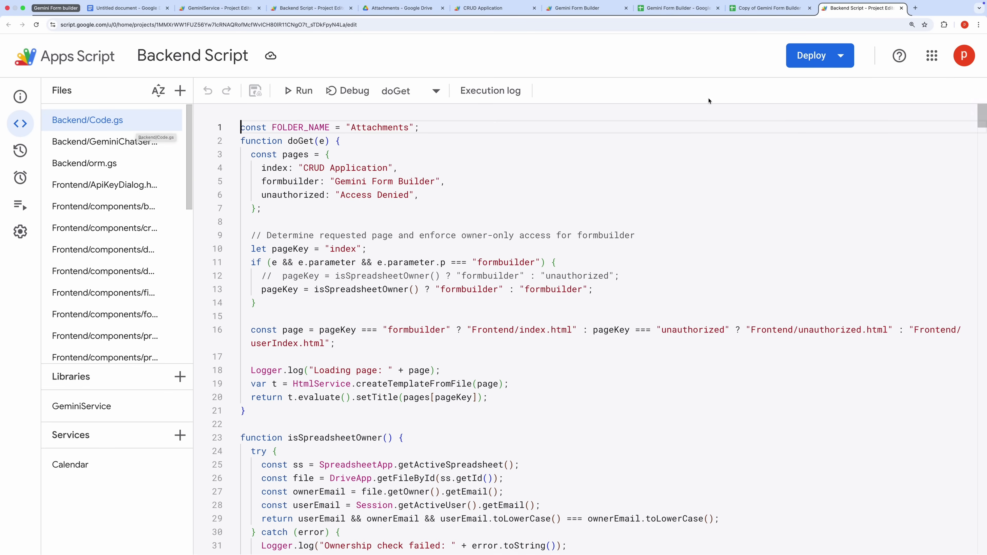
left_click(805, 59)
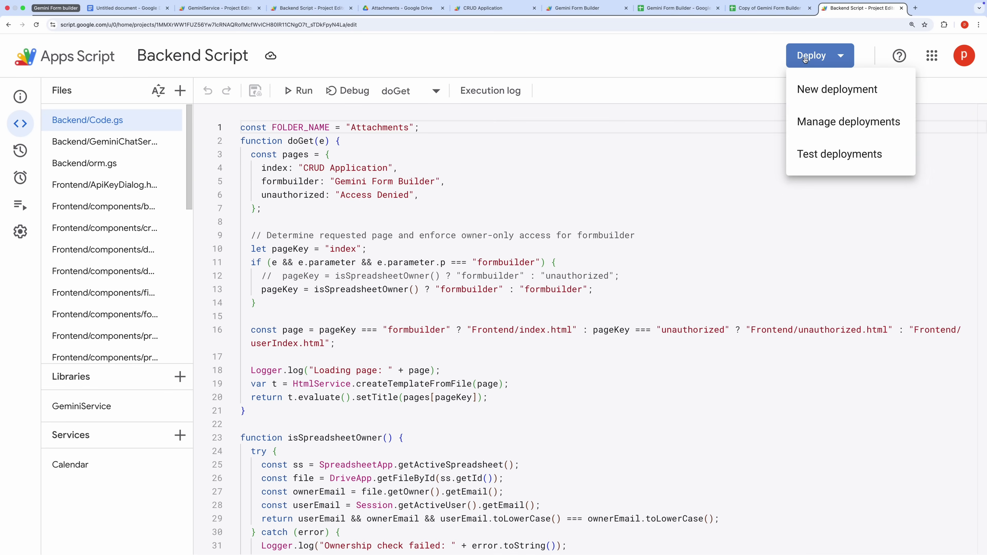
Create a new web app deployment described v1, executing as Me with access for Anyone
left_click(807, 90)
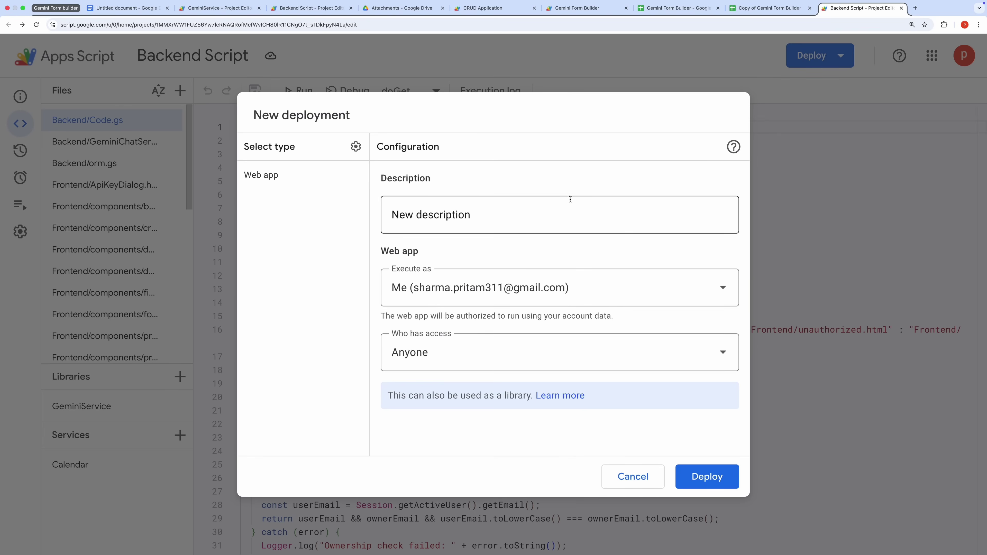
left_click(410, 212)
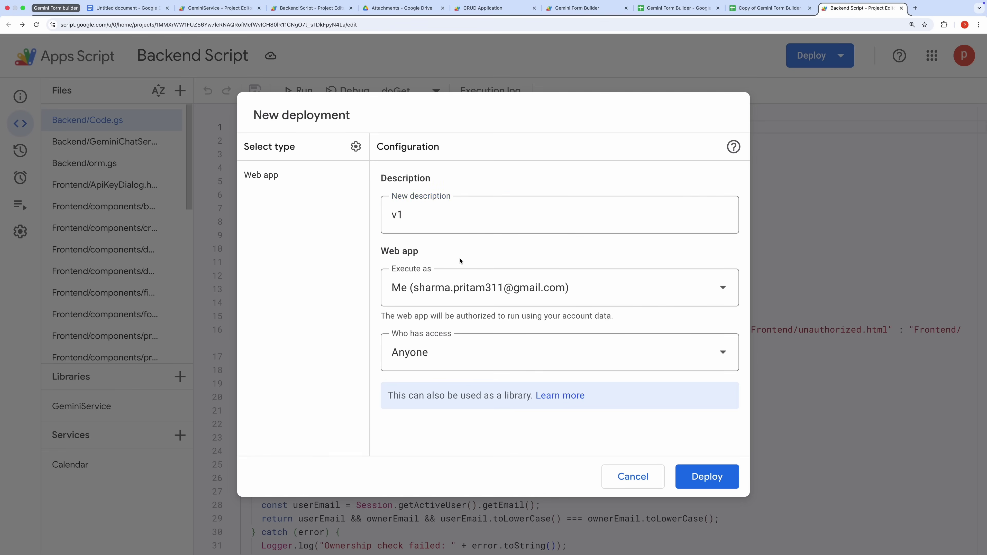
left_click(648, 297)
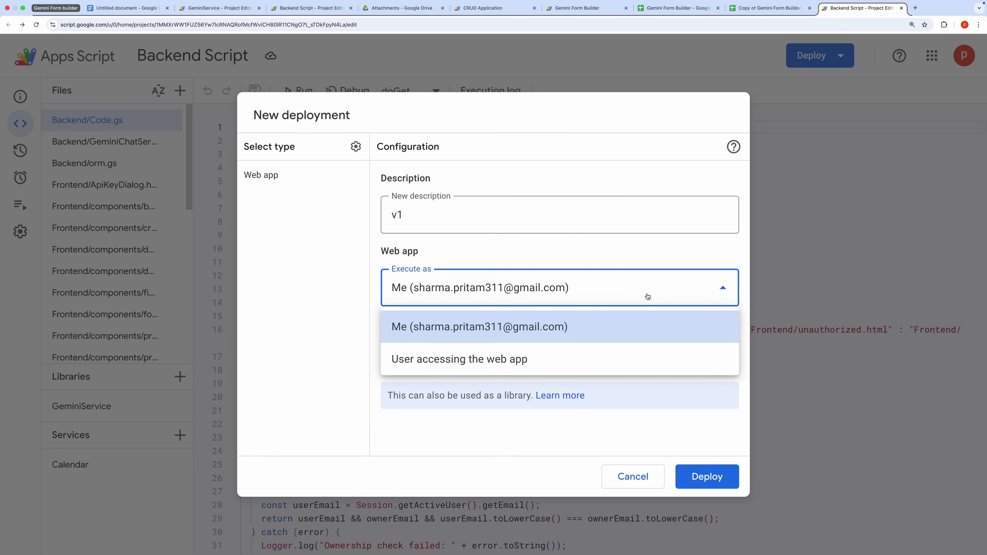
left_click(533, 328)
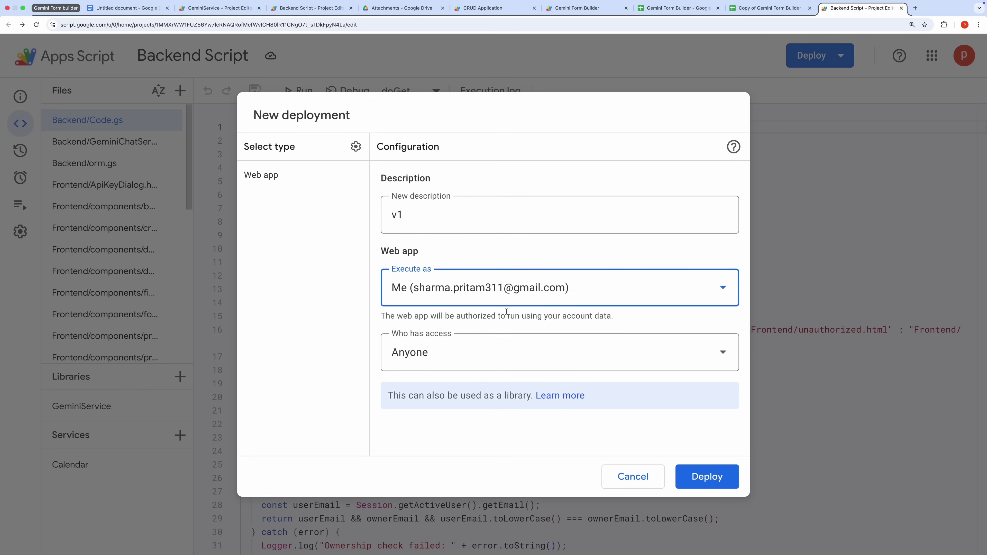
left_click(481, 359)
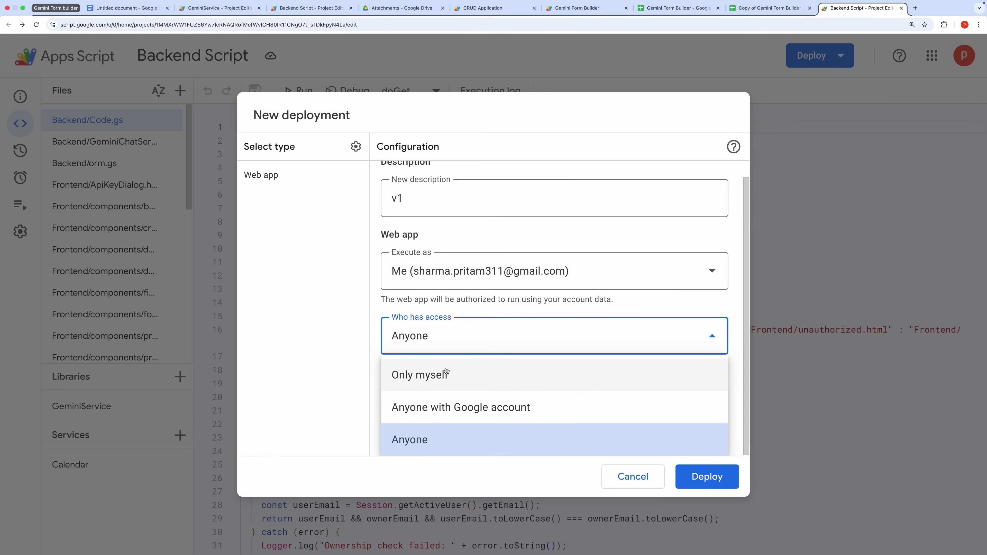
left_click(442, 376)
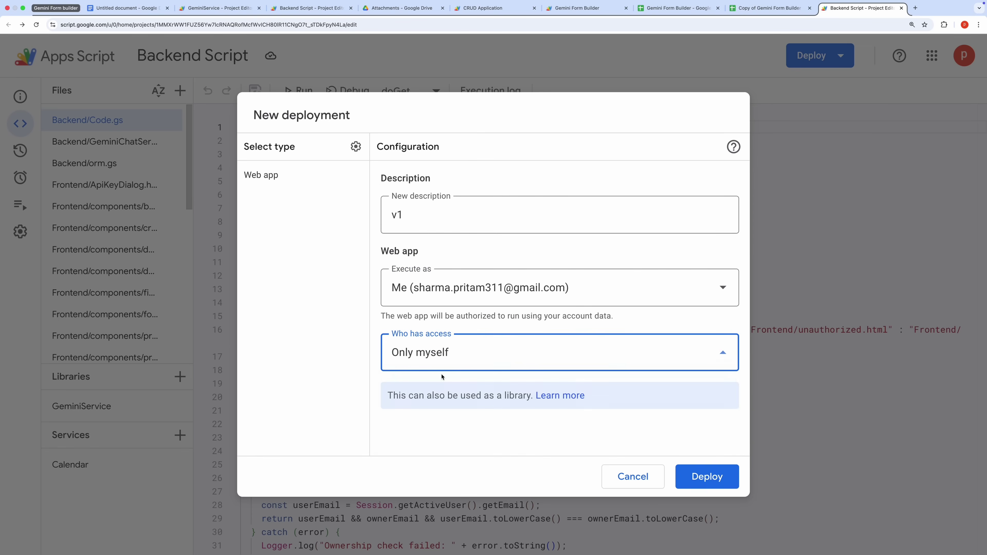
left_click(470, 357)
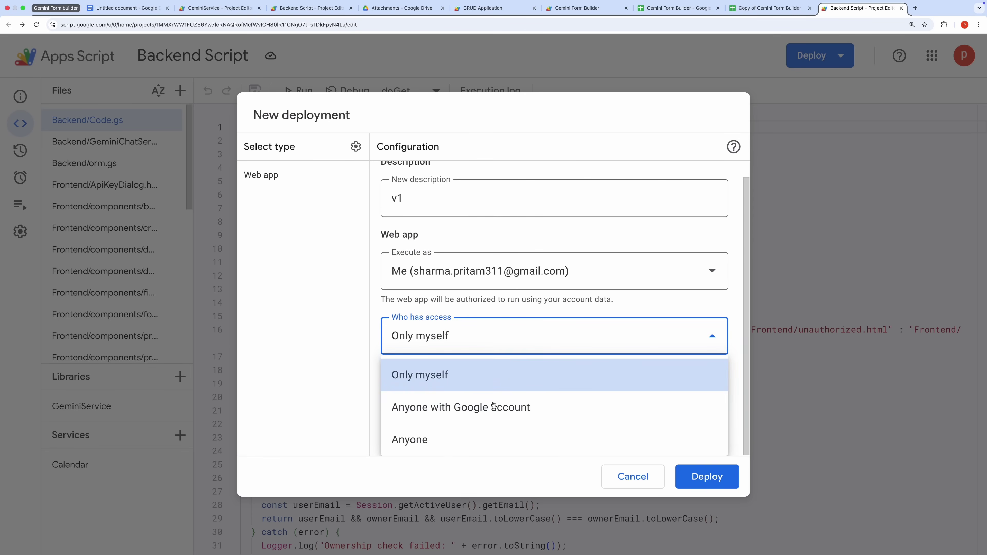
left_click(451, 441)
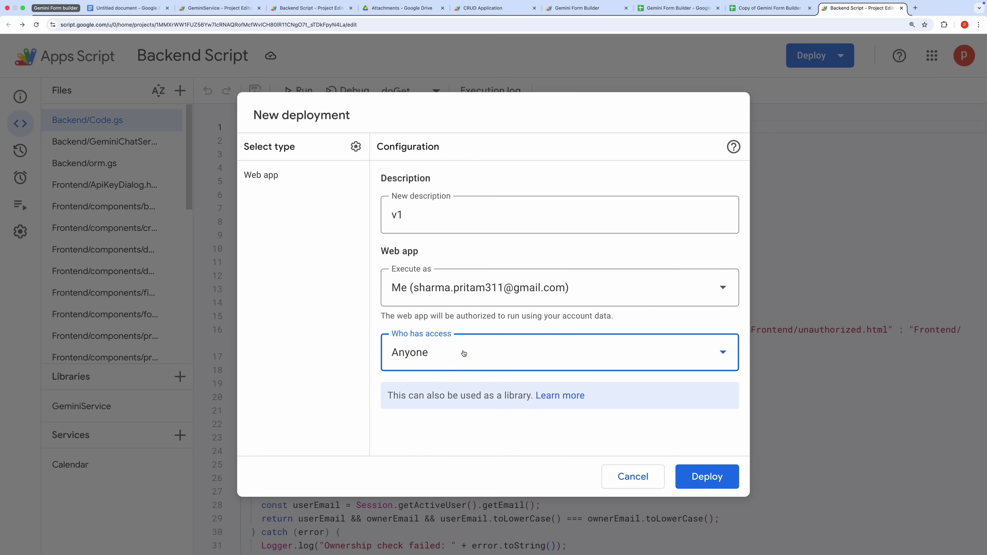
left_click(460, 430)
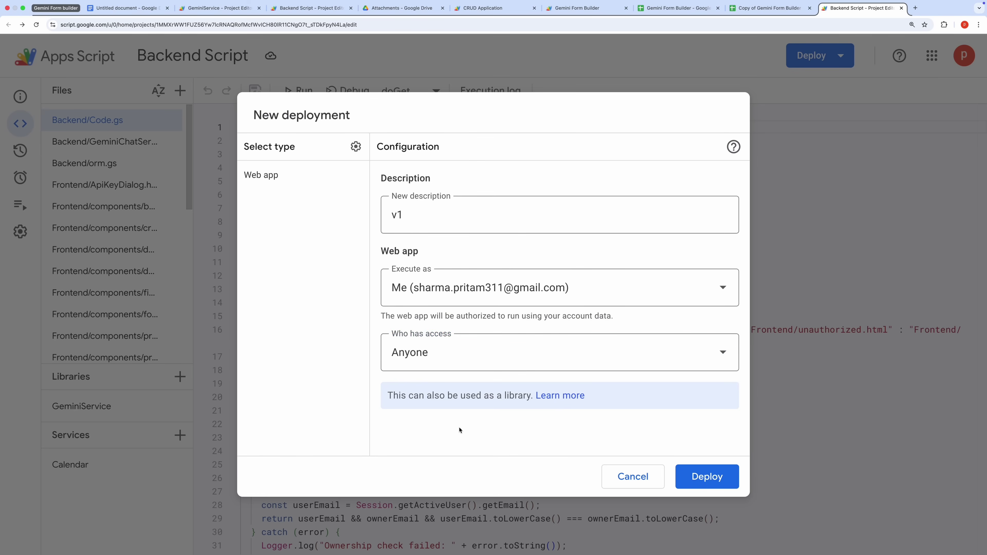
left_click(716, 477)
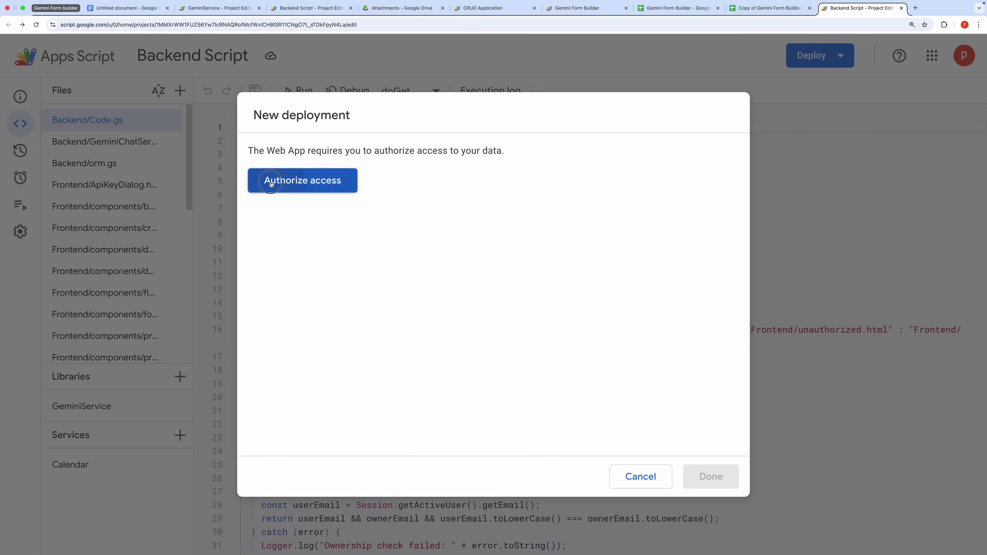
Authorize the Backend Script with your account, proceeding past the unverified-app warning
left_click(264, 181)
left_click(529, 268)
left_click(390, 178)
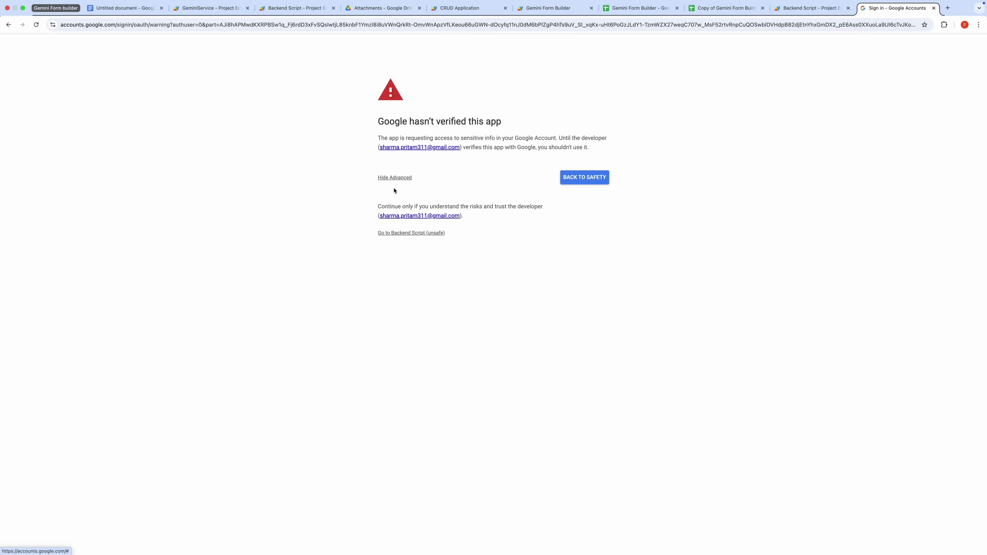
left_click(396, 232)
left_click(631, 460)
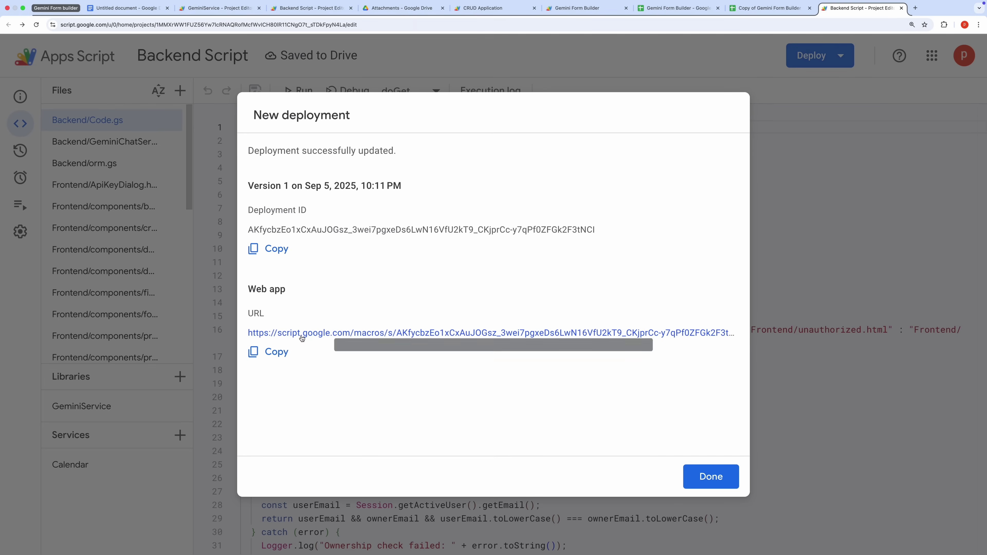
Copy the web app URL and open the Manage deployments list
left_click(276, 351)
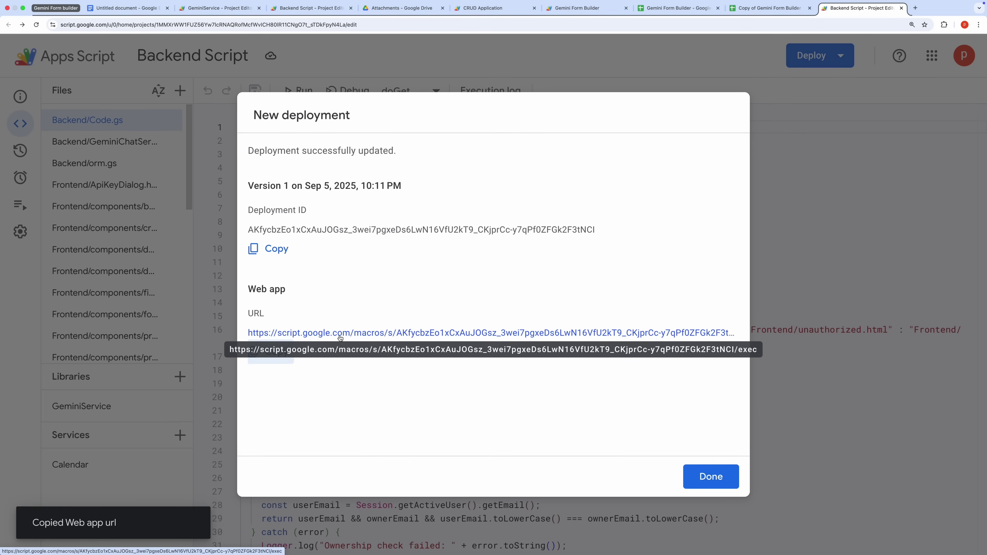
key("Escape")
left_click(816, 56)
left_click(813, 122)
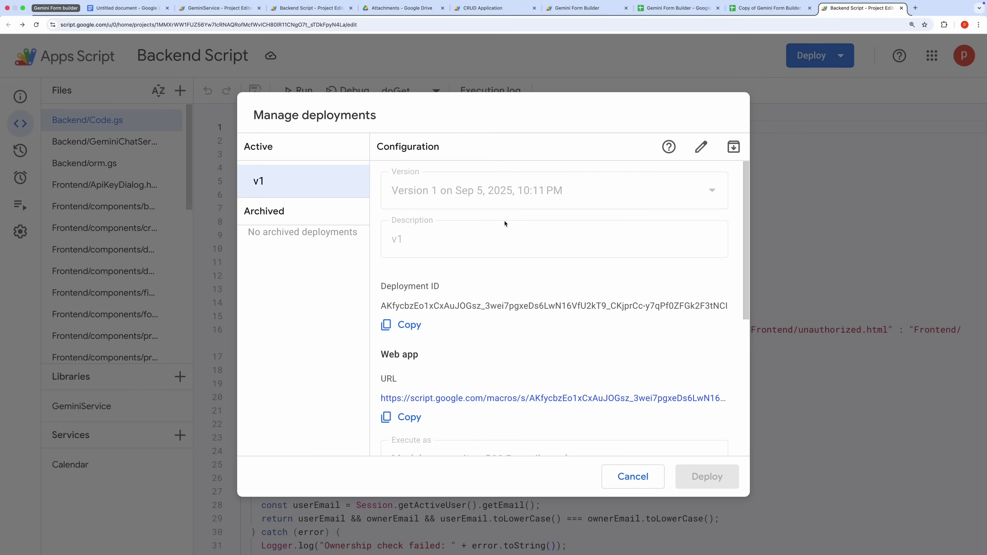
left_click(699, 148)
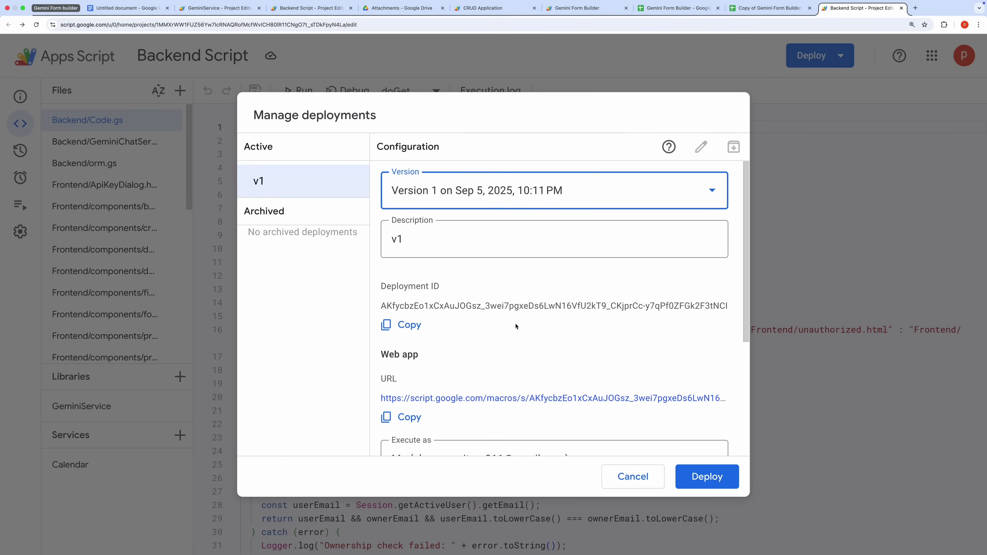
scroll(515, 326, "down", 3)
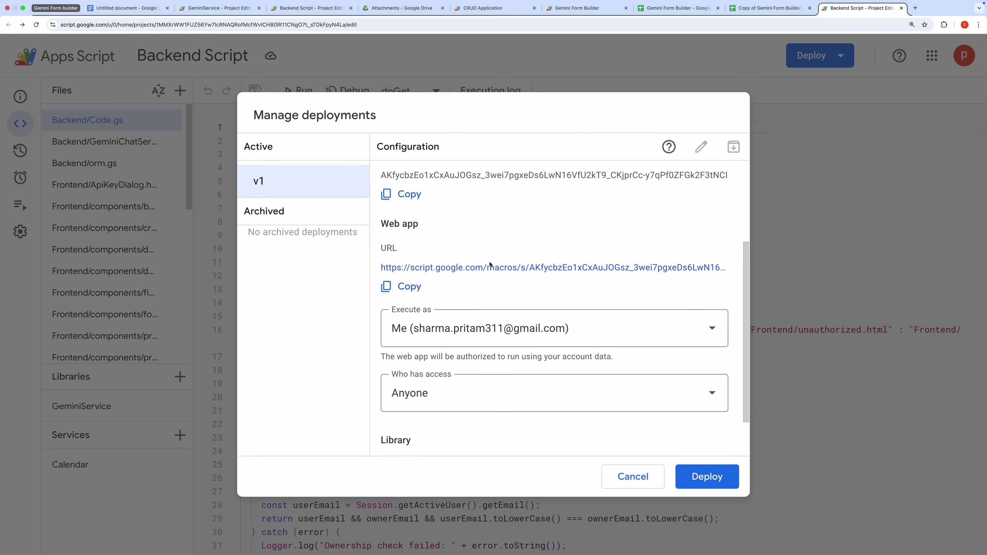
left_click(633, 477)
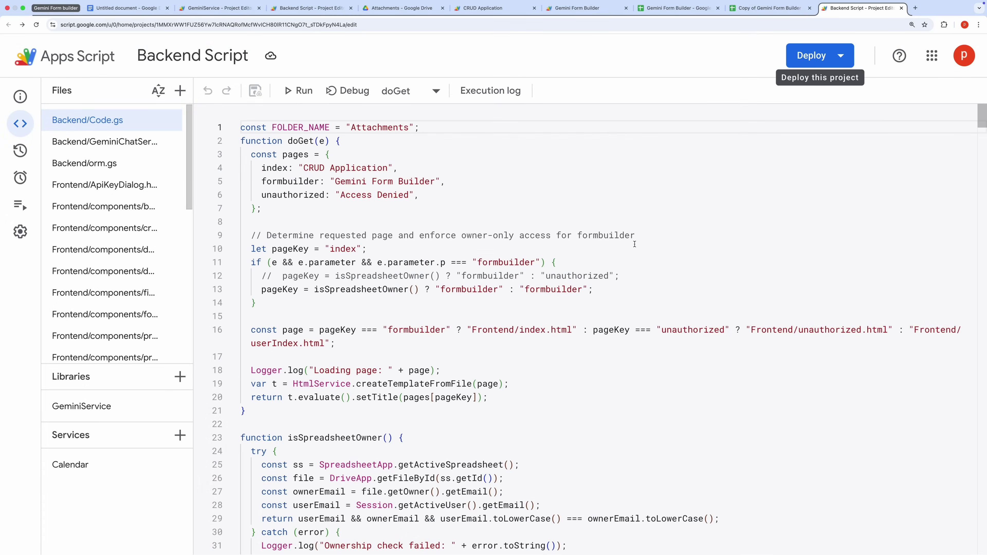
Open the web app URL, view the RO Workshop Manager, Career Quest, HealthPlus and ShopMart tabs, then paste the URL again
key("super+t")
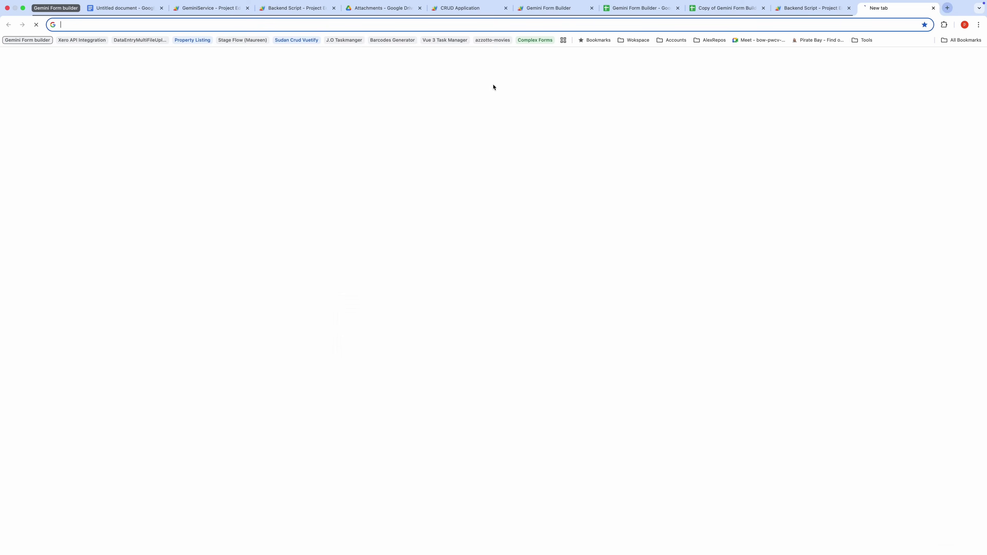
key("super+v")
key("Return")
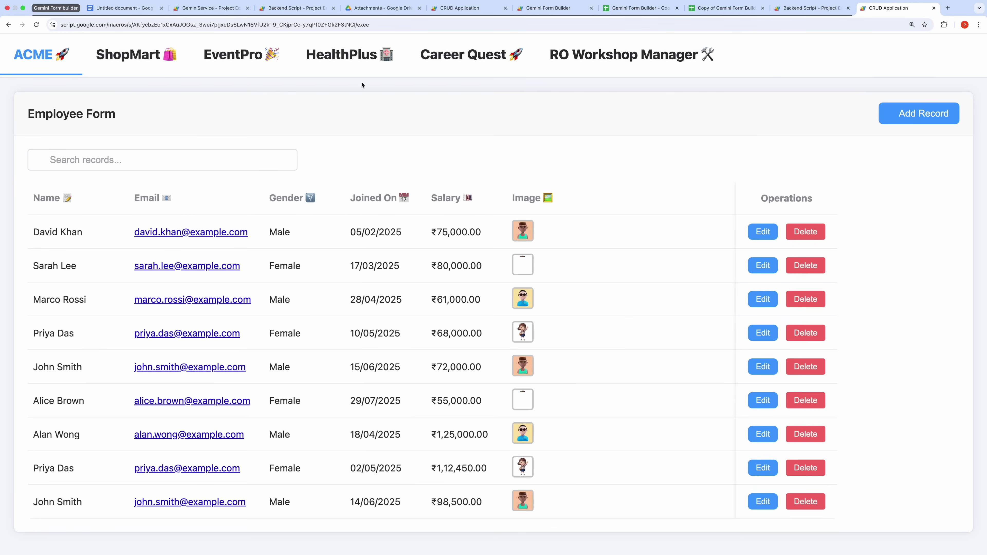
left_click(591, 63)
left_click(410, 61)
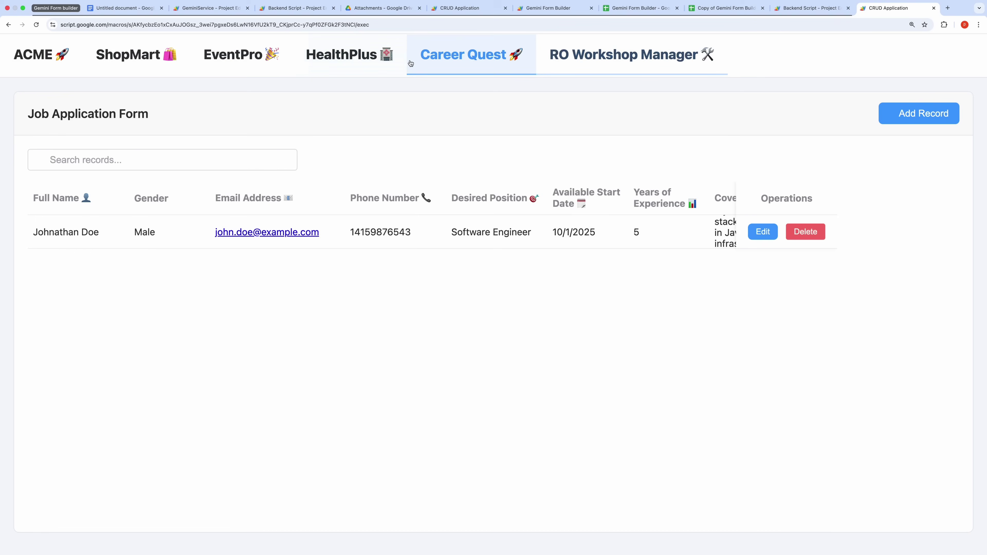
left_click(350, 58)
left_click(129, 58)
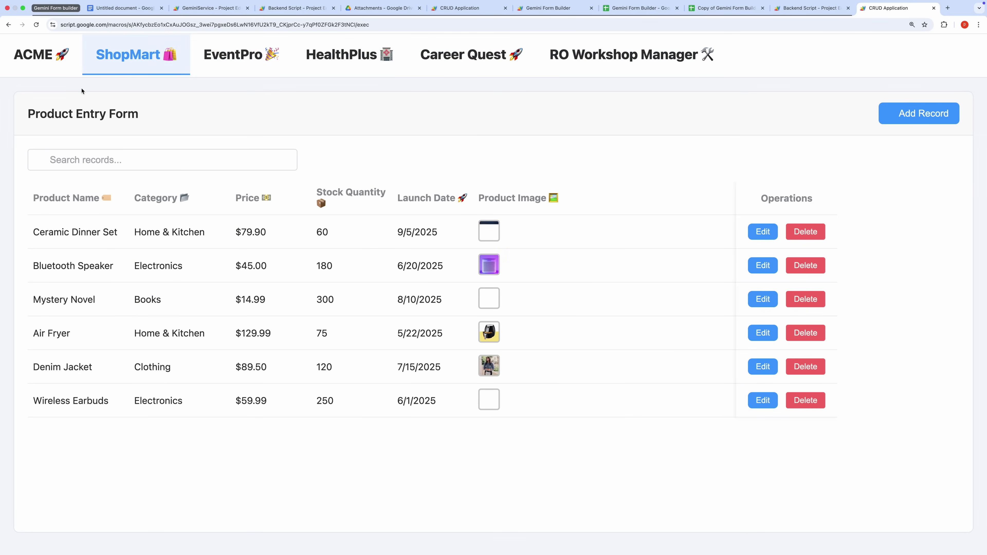
key("super+t")
key("super+v")
Load the web app's ?p=formbuilder page, then type 'google ai studio' into a new tab
type("?")
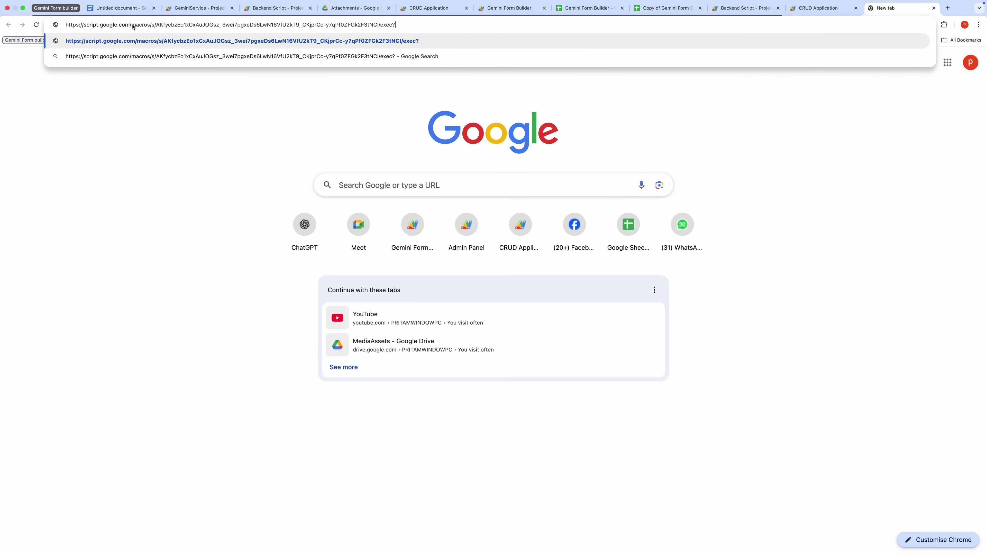
type("p=formbuil")
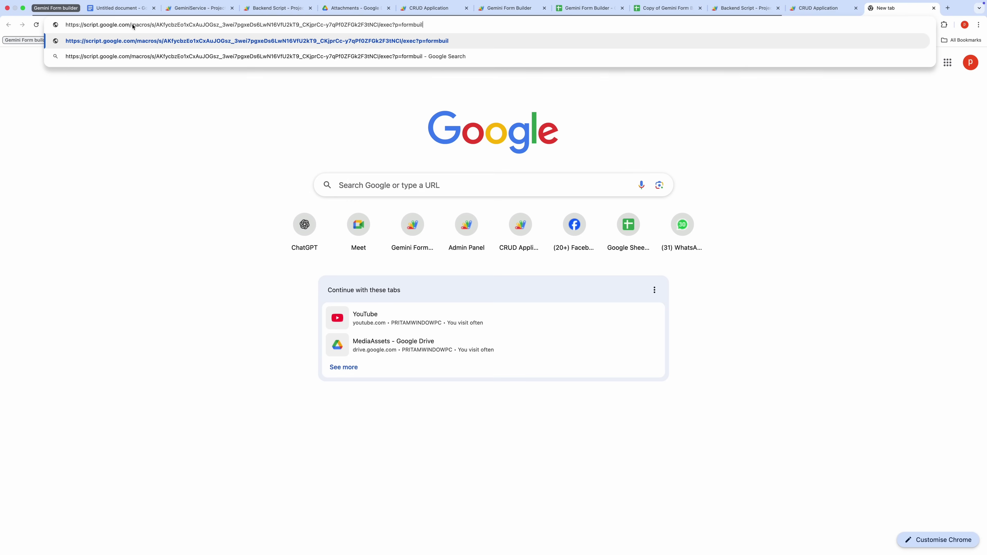
type("der")
key("Return")
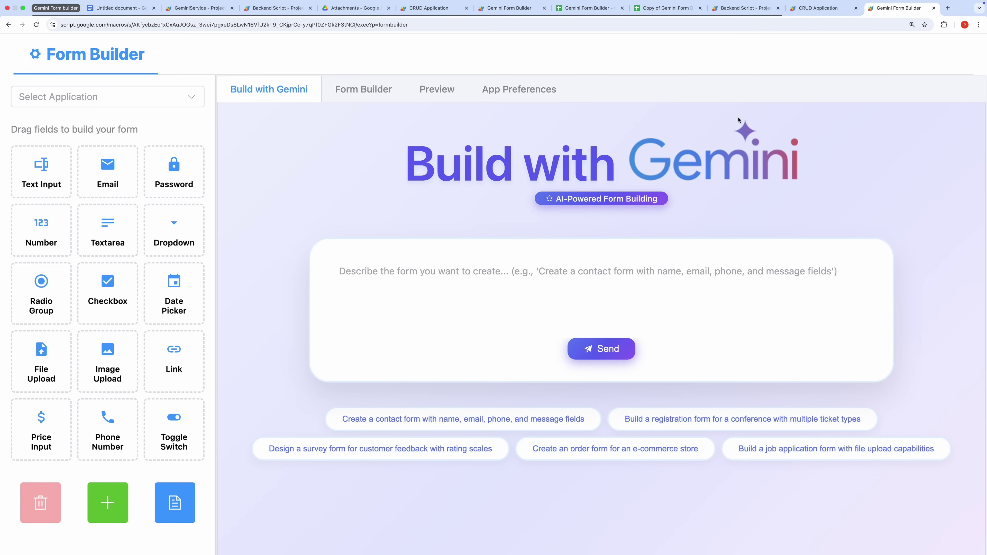
key("super+t")
type("google a")
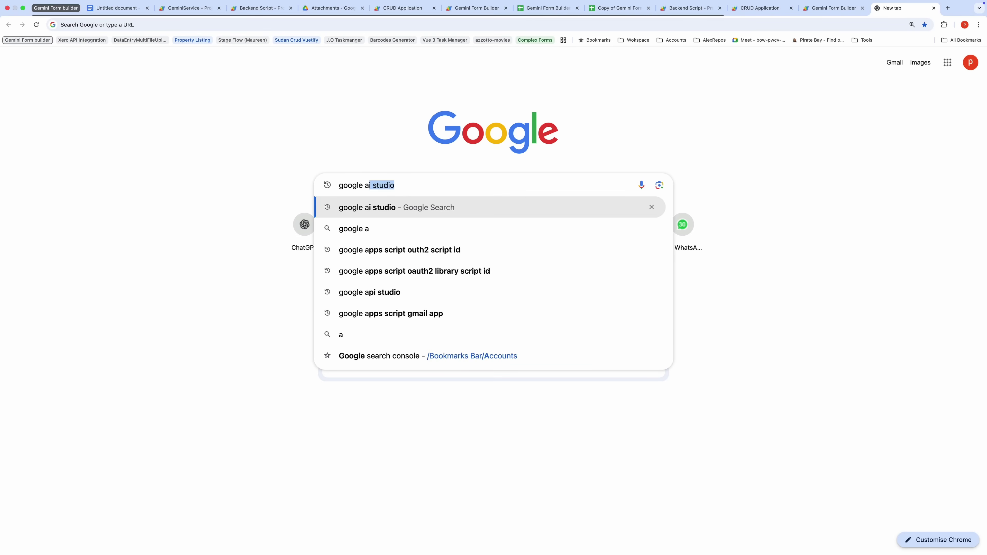
type("i studio")
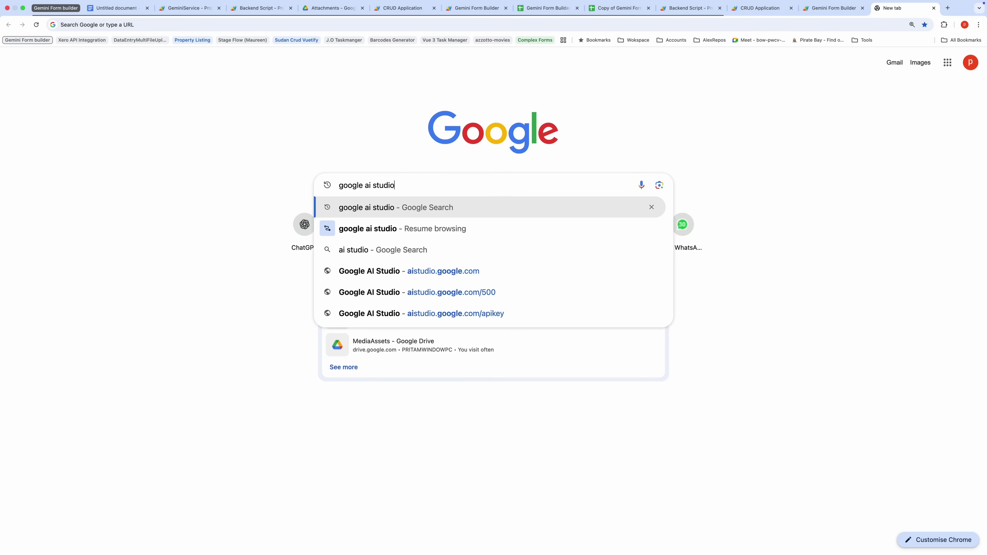
Search for and open Google AI Studio, create a new Gemini API key, and return to the spreadsheet
key("Return")
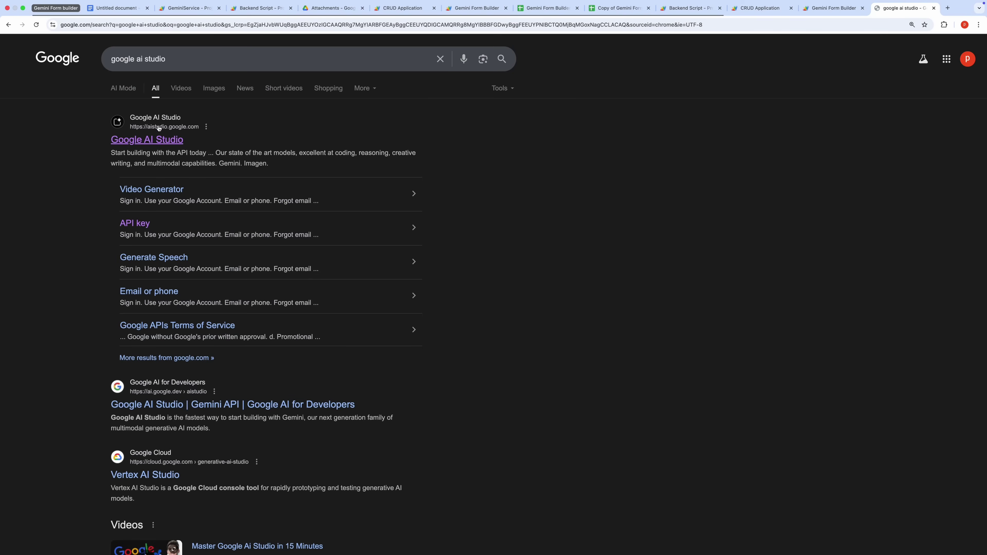
left_click(150, 141)
key("super+equal")
key("super+equal")
key("super+equal")
key("super+equal")
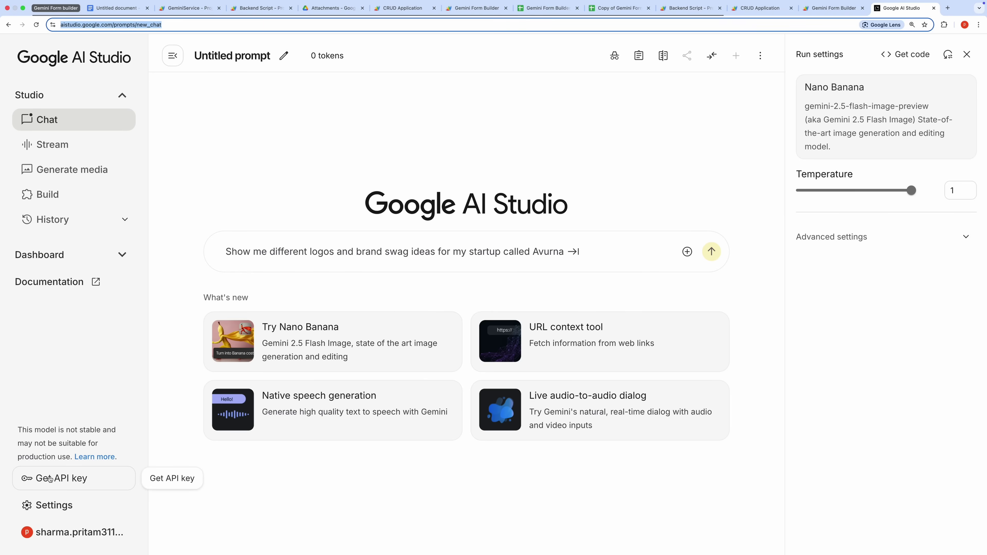
left_click(49, 479)
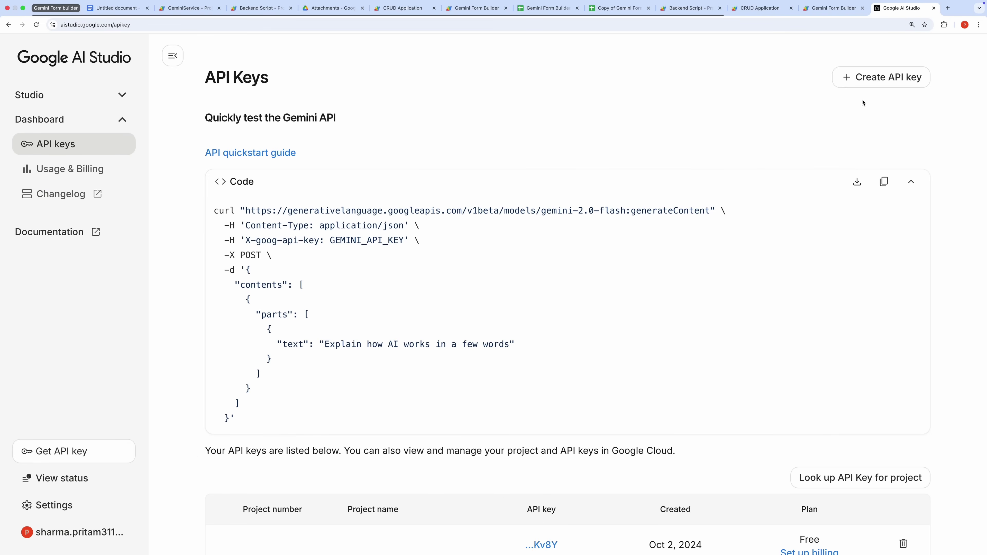
left_click(881, 72)
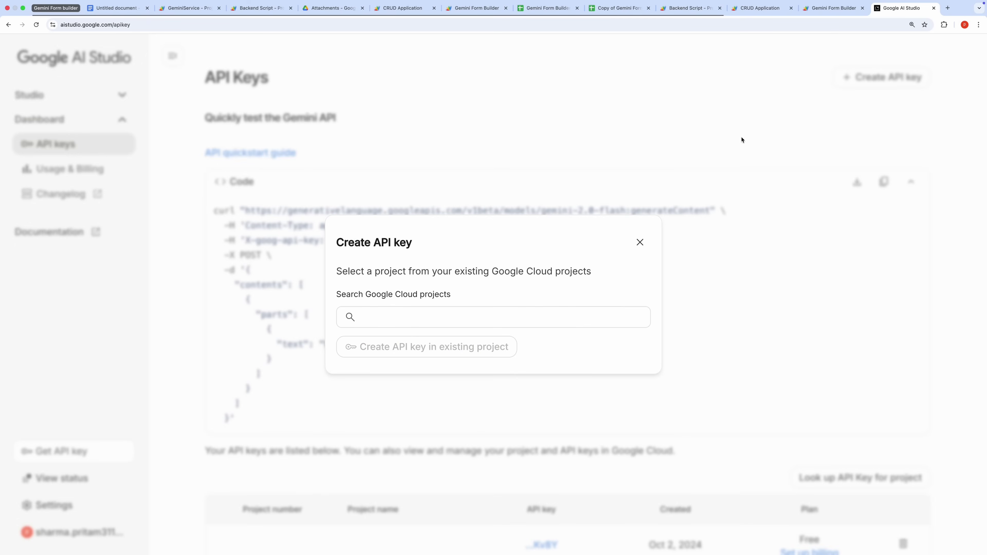
key("super+w")
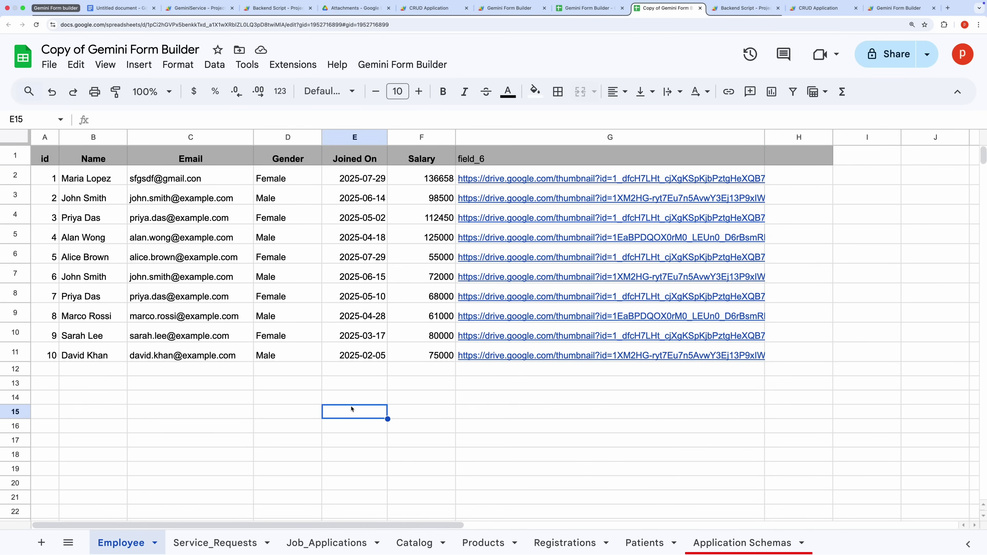
Paste and save the Gemini API key via Gemini Form Builder > Enter Gemini API Key
left_click(391, 65)
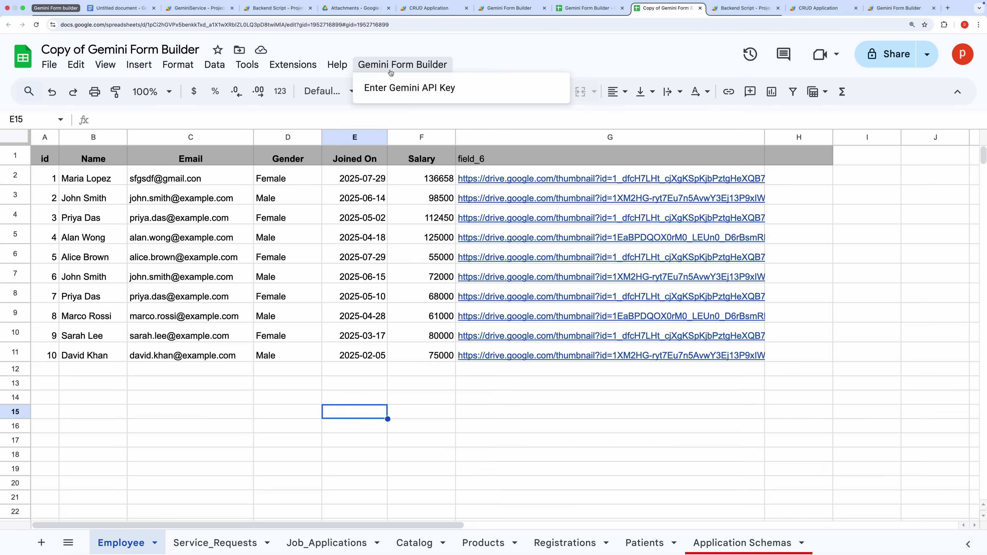
left_click(390, 87)
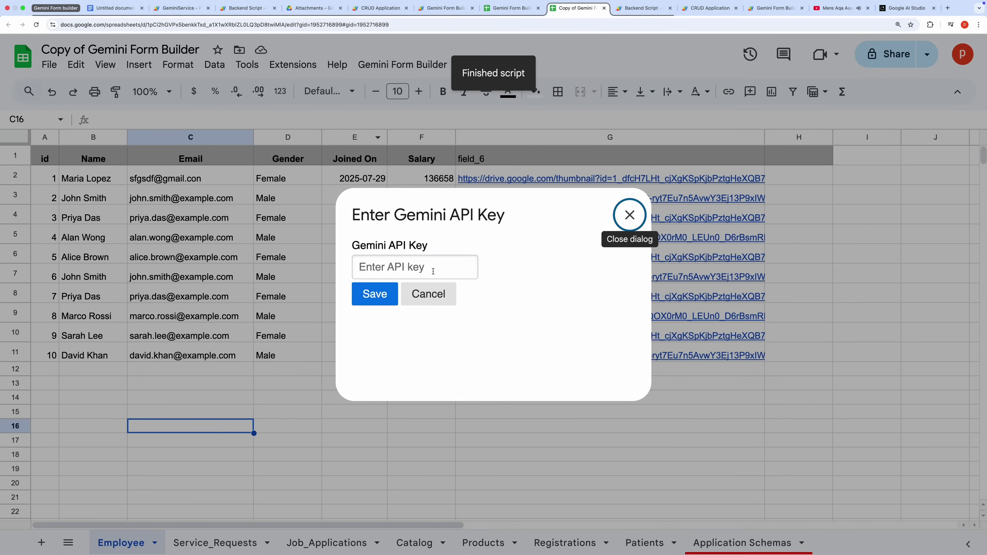
key("super+v")
left_click(375, 294)
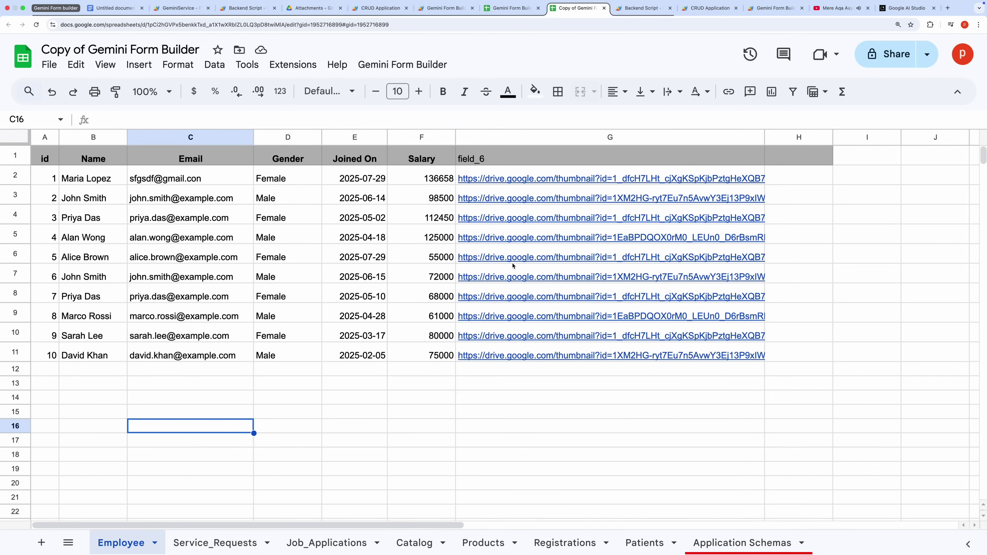
left_click(775, 7)
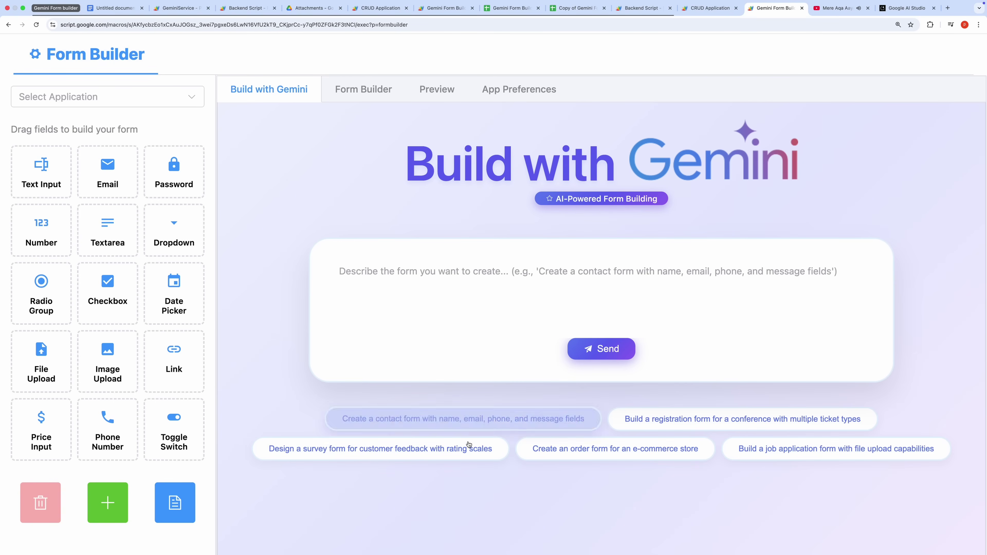
Generate and preview an EventEase conference registration form with Early Bird, Standard and VIP tickets
left_click(669, 426)
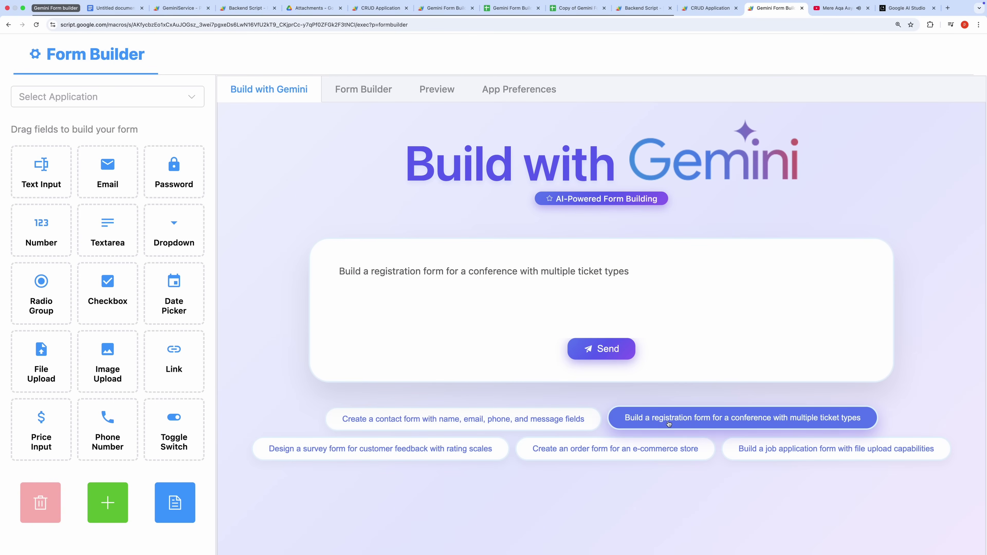
left_click(618, 358)
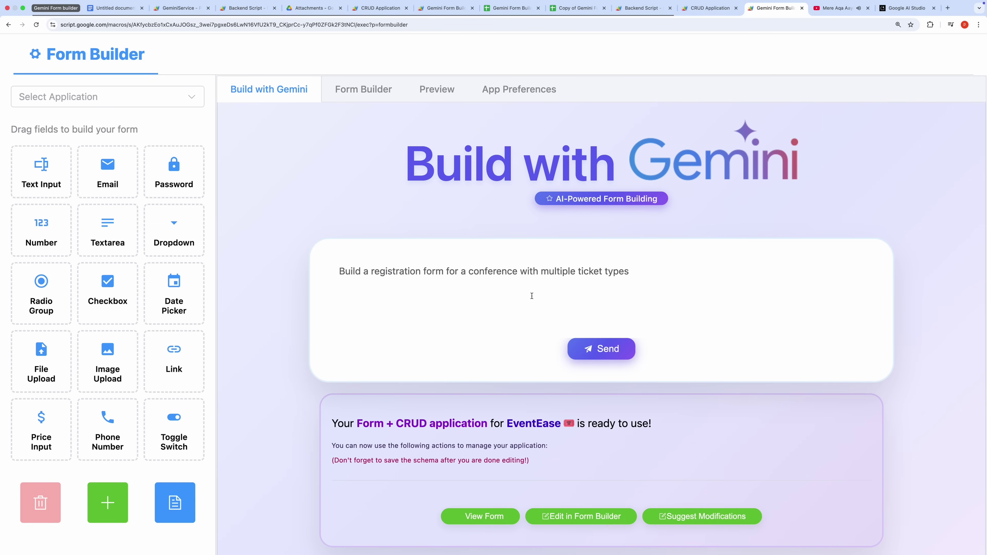
left_click(485, 517)
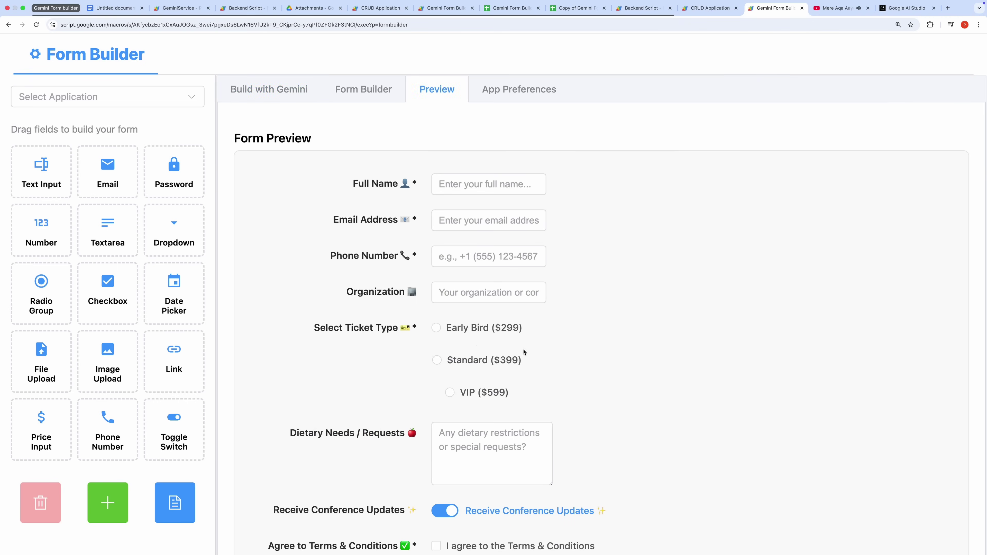
Save the EventEase application schema and move to the CRUD application
scroll(523, 352, "down", 3)
scroll(517, 366, "up", 3)
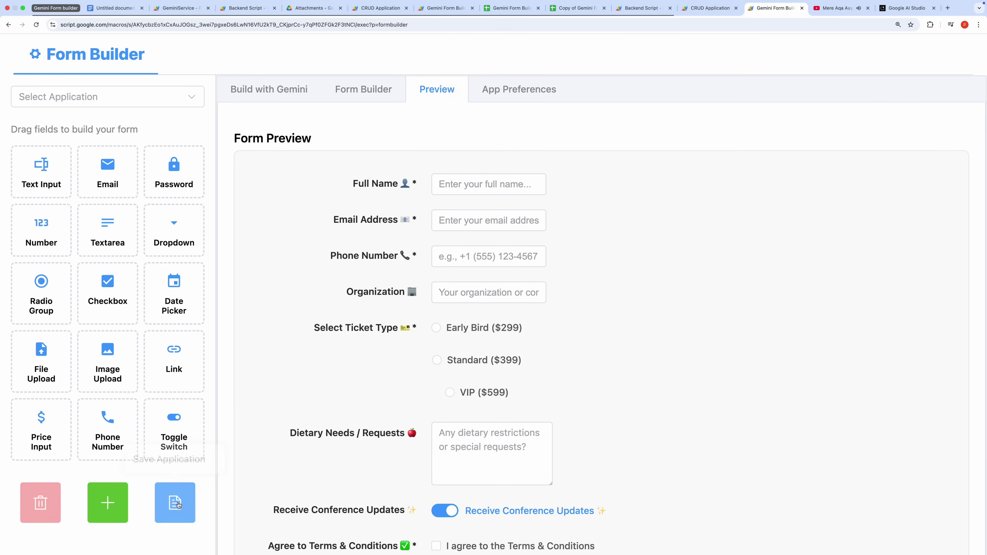
left_click(175, 503)
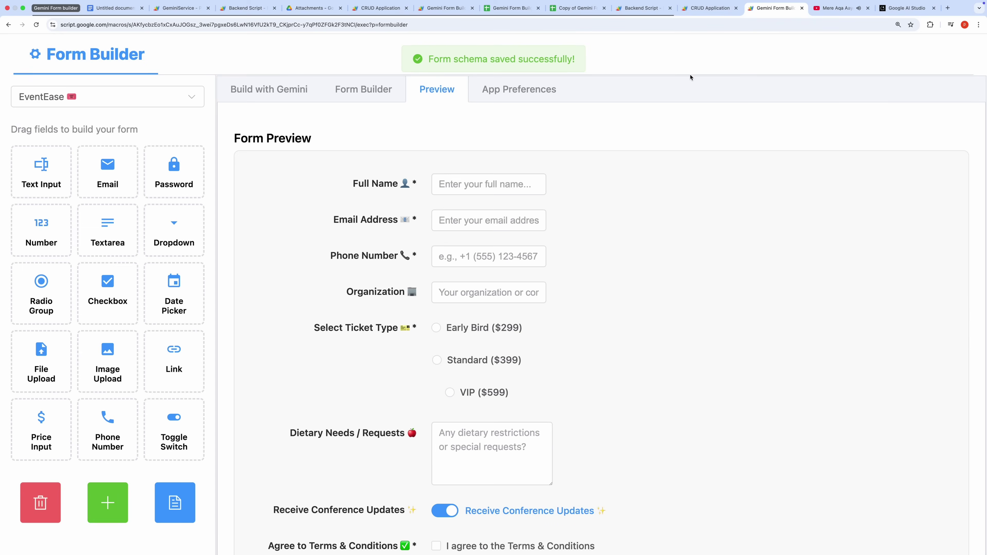
left_click(711, 8)
Reload the CRUD app and open a blank record in the new EventEase table
left_click(37, 24)
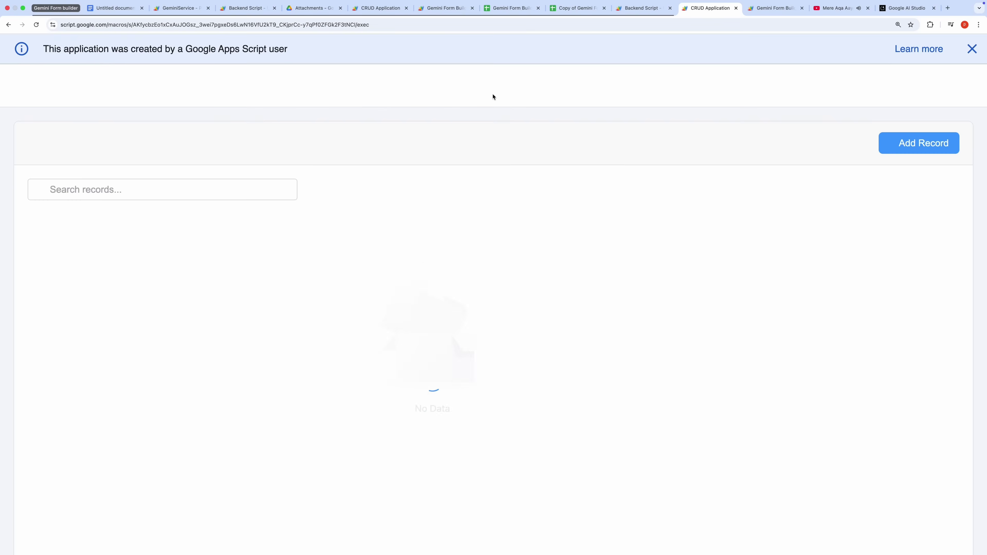
left_click(766, 62)
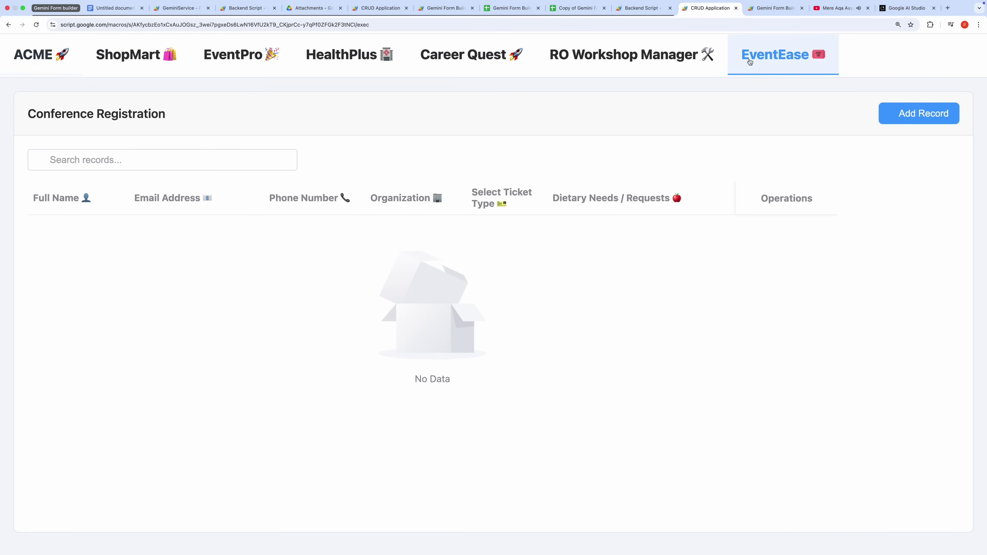
left_click(897, 117)
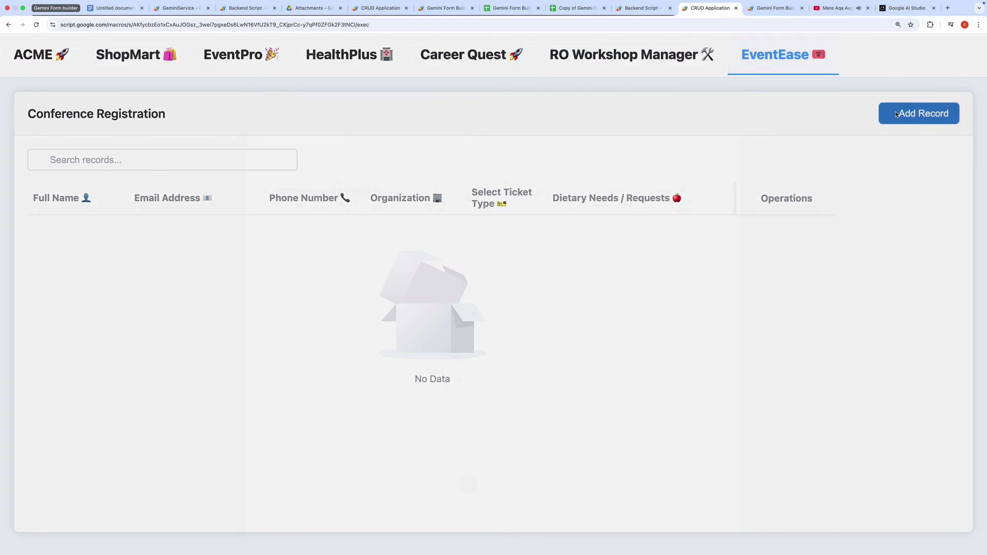
Review the Conference Registration record fields, close the form, and go back to Gemini Form Builder
scroll(488, 344, "down", 3)
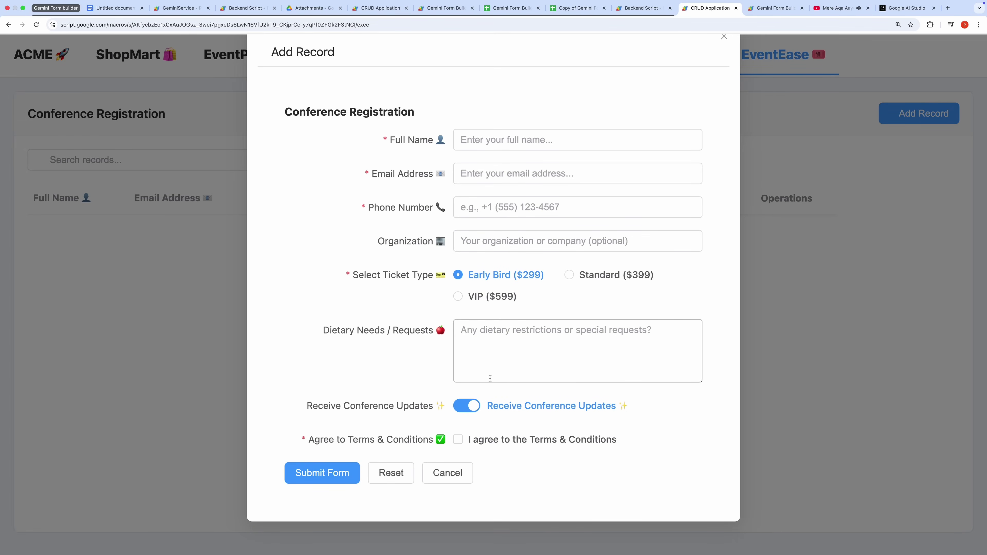
scroll(490, 379, "up", 1)
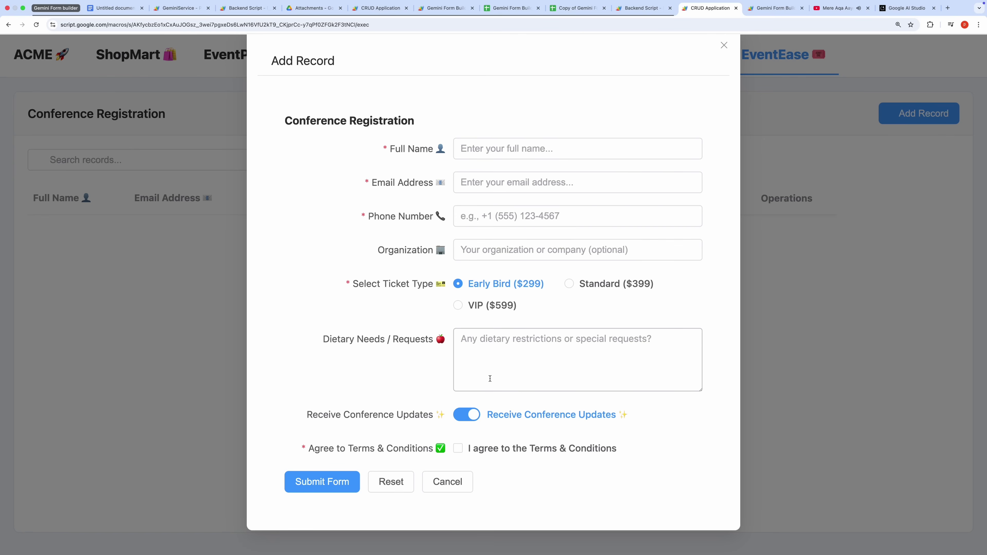
scroll(490, 378, "down", 1)
scroll(490, 378, "up", 3)
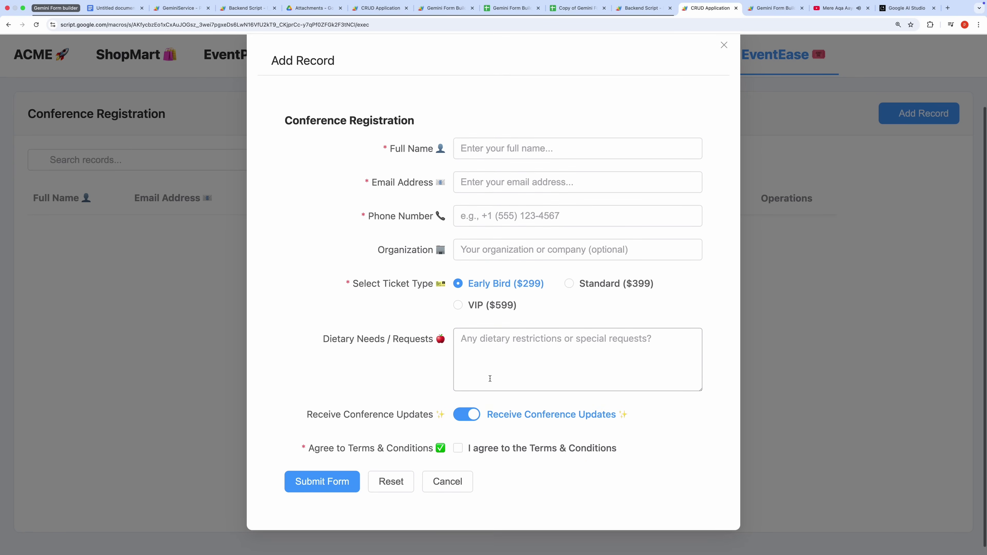
left_click(722, 46)
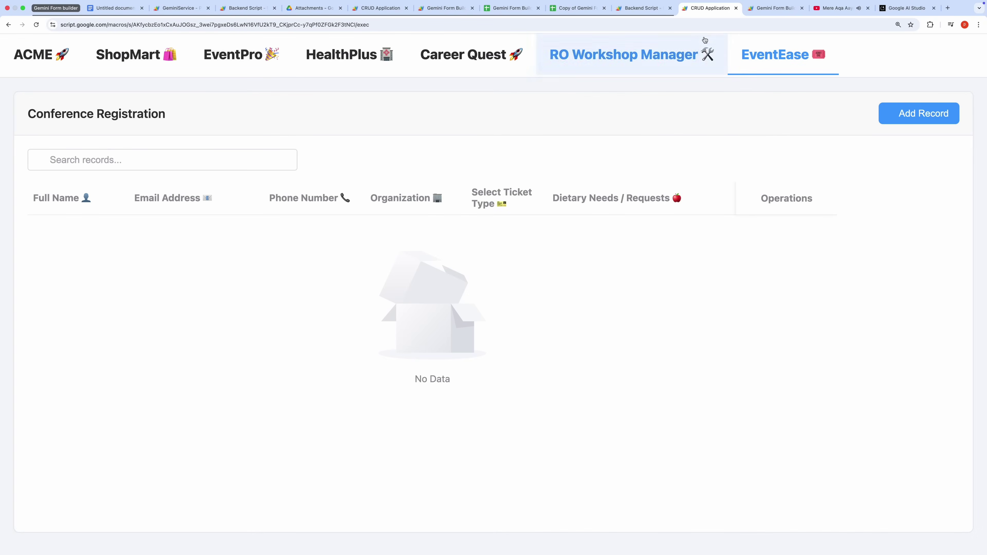
left_click(756, 8)
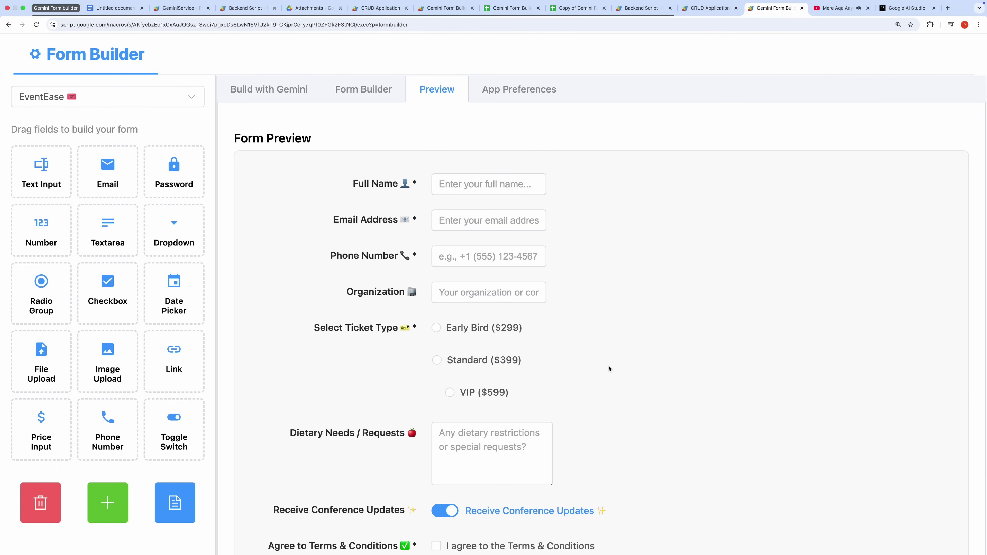
Check the EventEase field list, then view the Build with Gemini ready-to-use panel
left_click(359, 96)
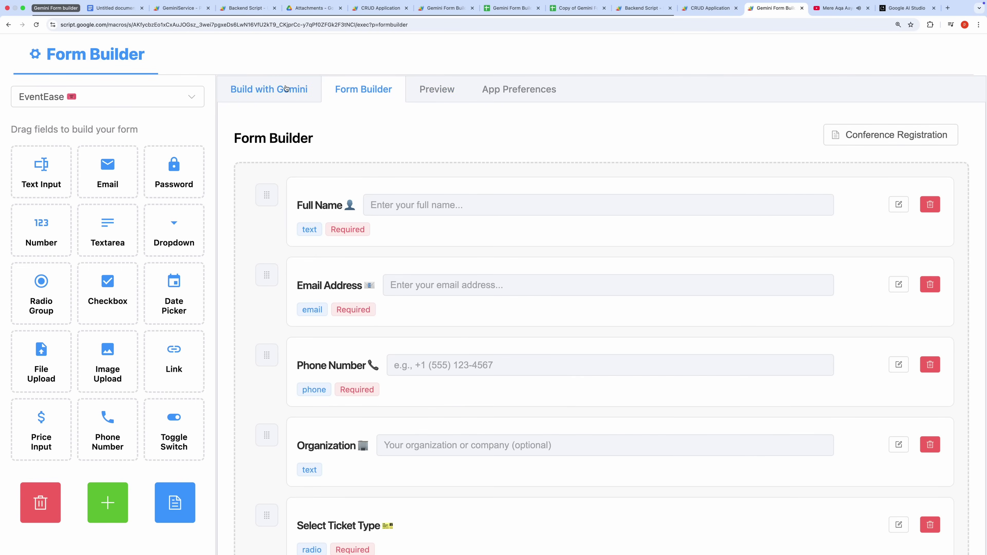
left_click(286, 88)
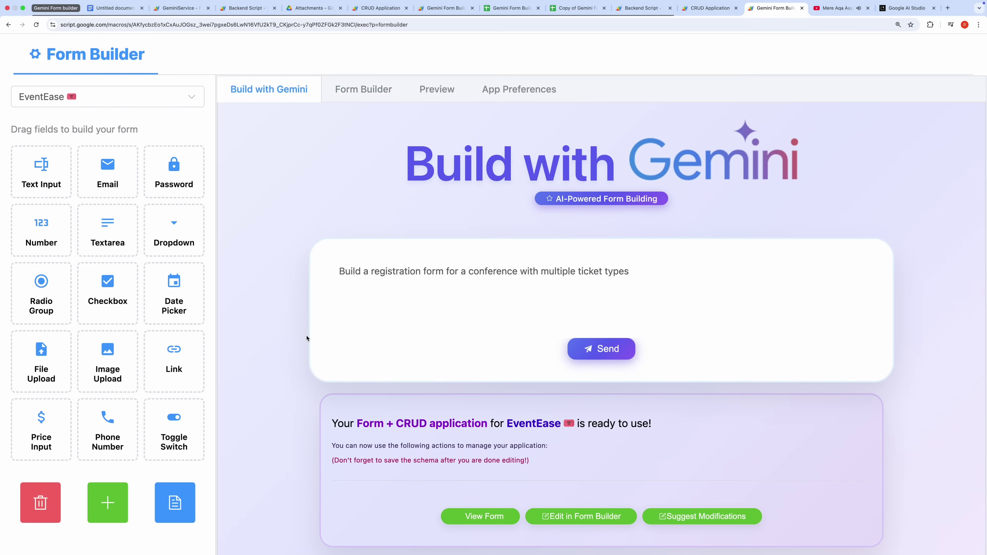
scroll(307, 338, "down", 3)
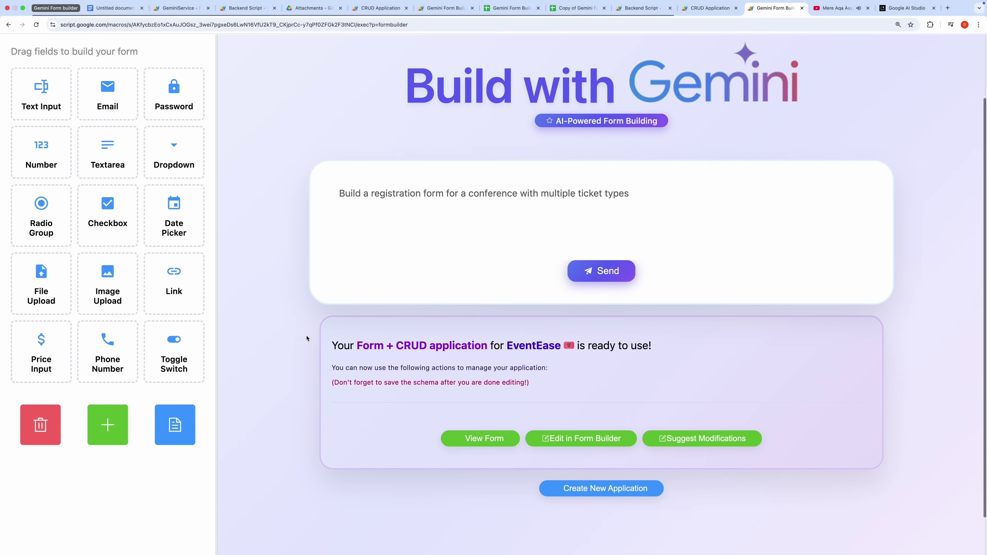
scroll(307, 338, "up", 1)
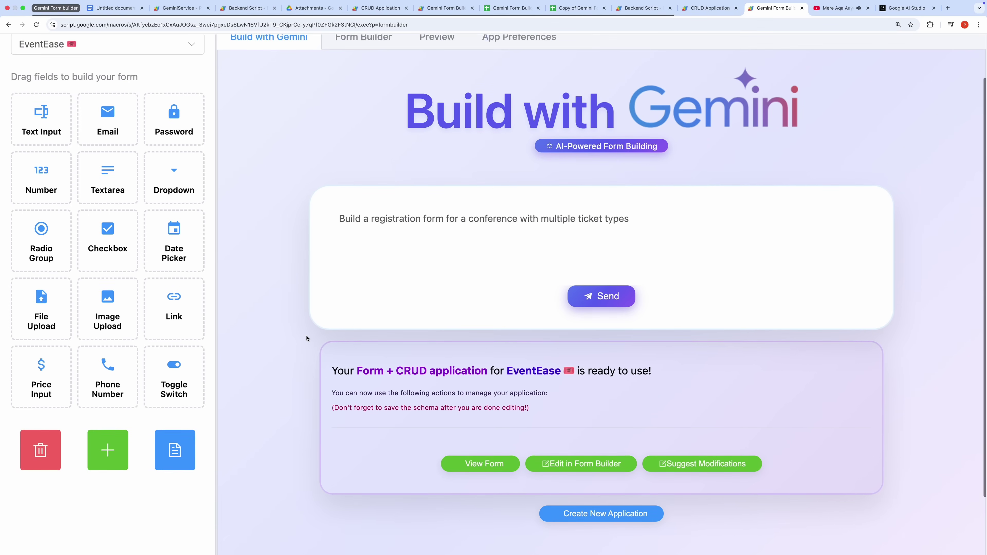